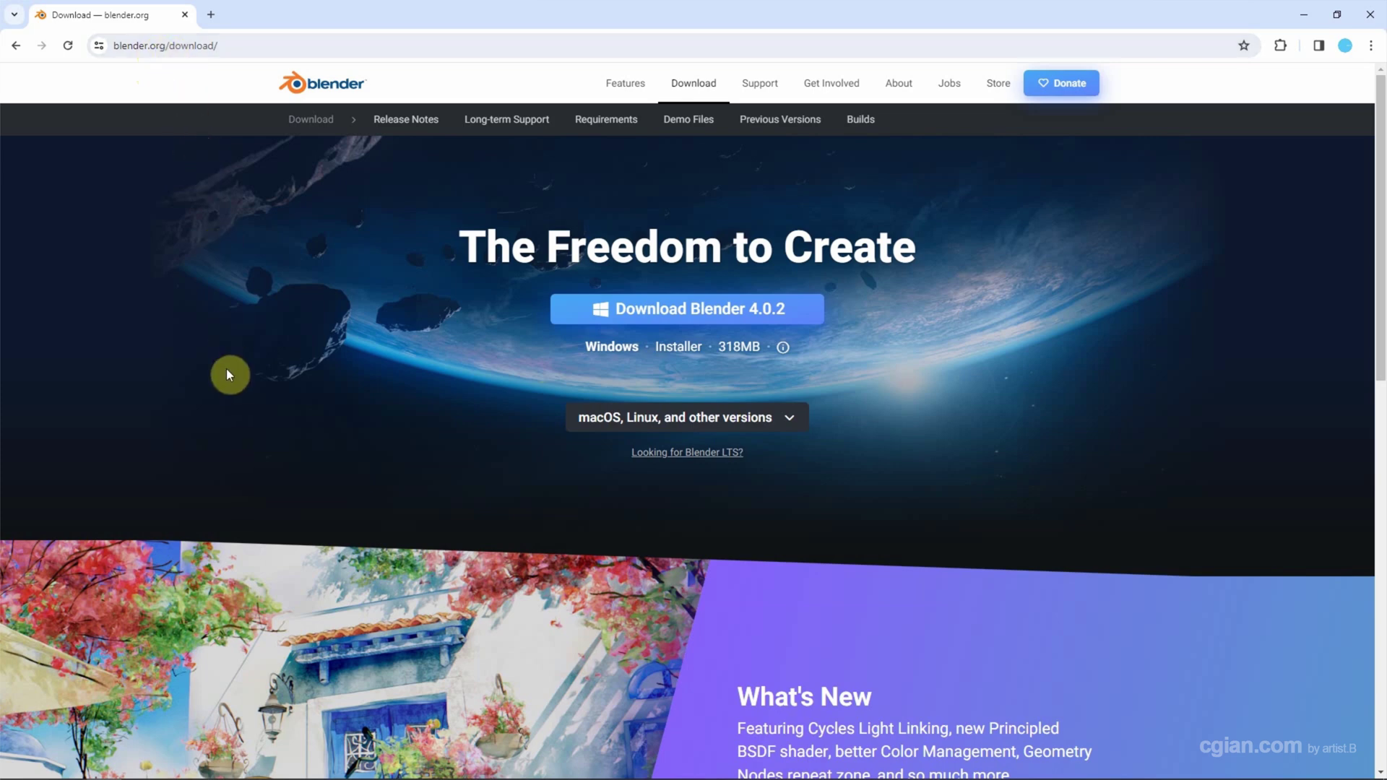
Step: Delete the default camera, light and cube, then open Preferences on the Add-ons section
mouse_move(174, 775)
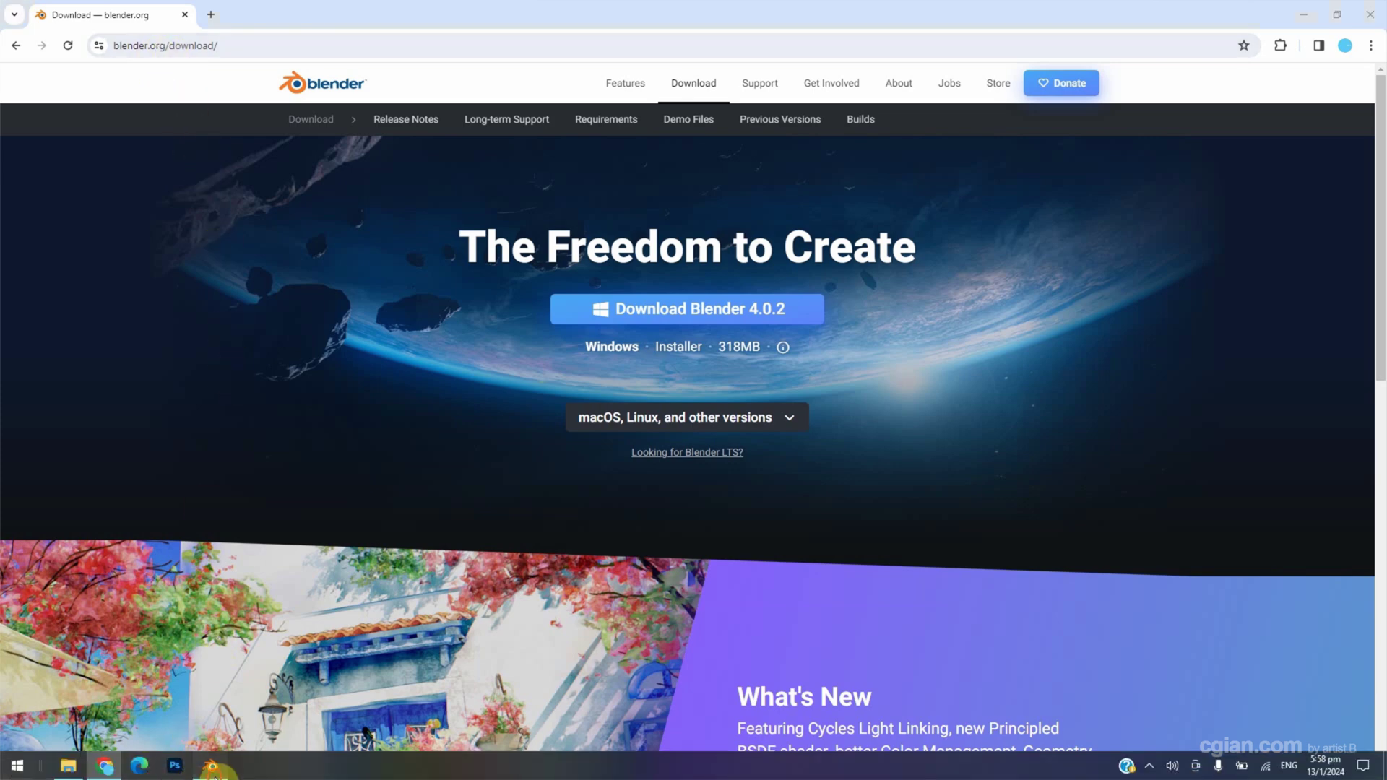
left_click(211, 775)
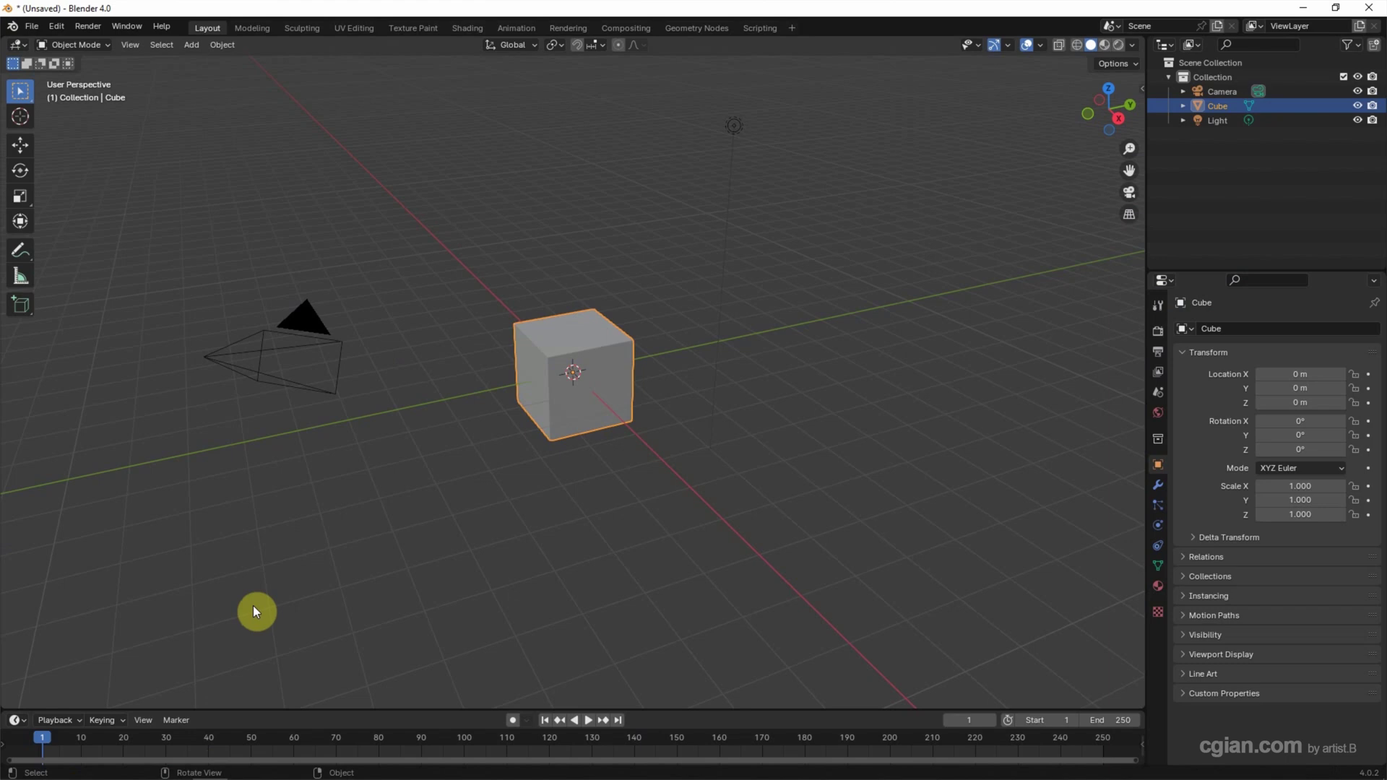
left_click_drag(816, 87, 118, 536)
key("Delete")
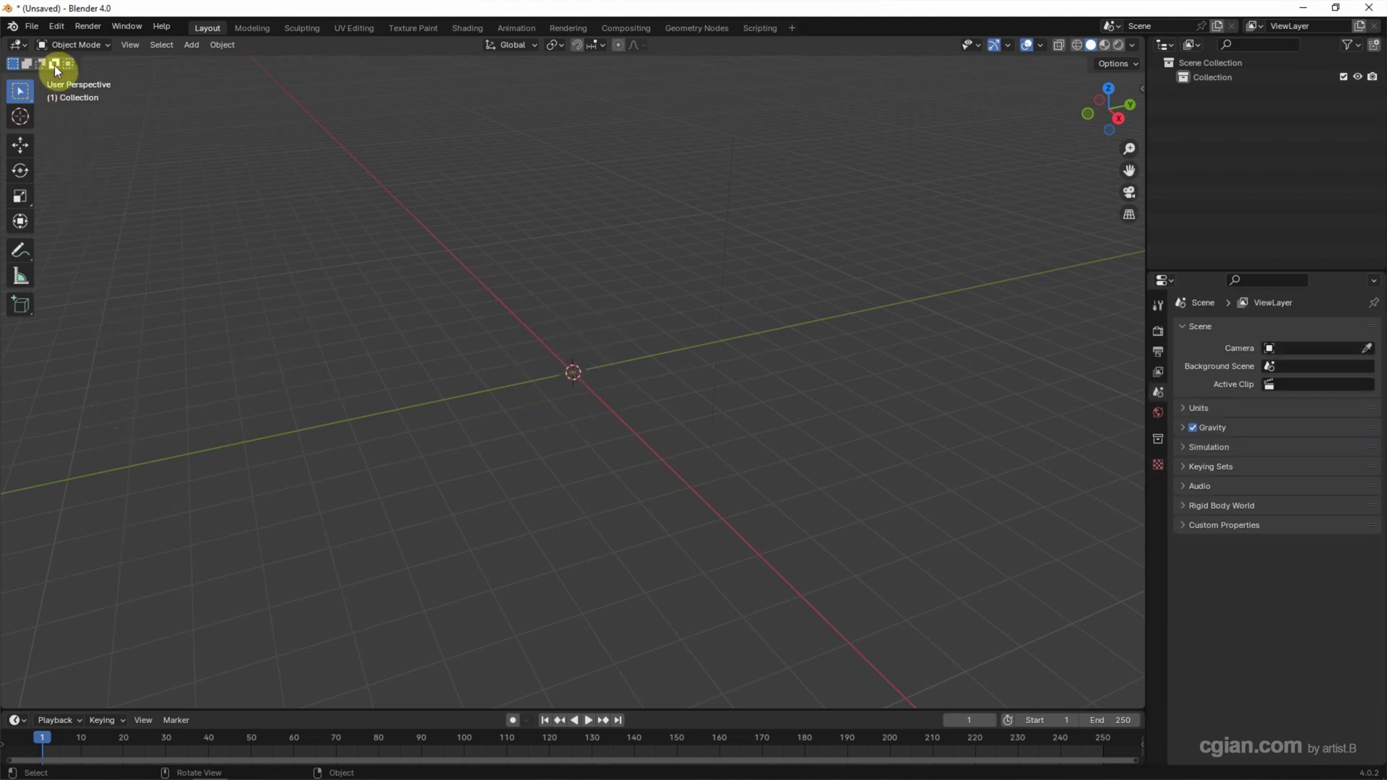
left_click(56, 29)
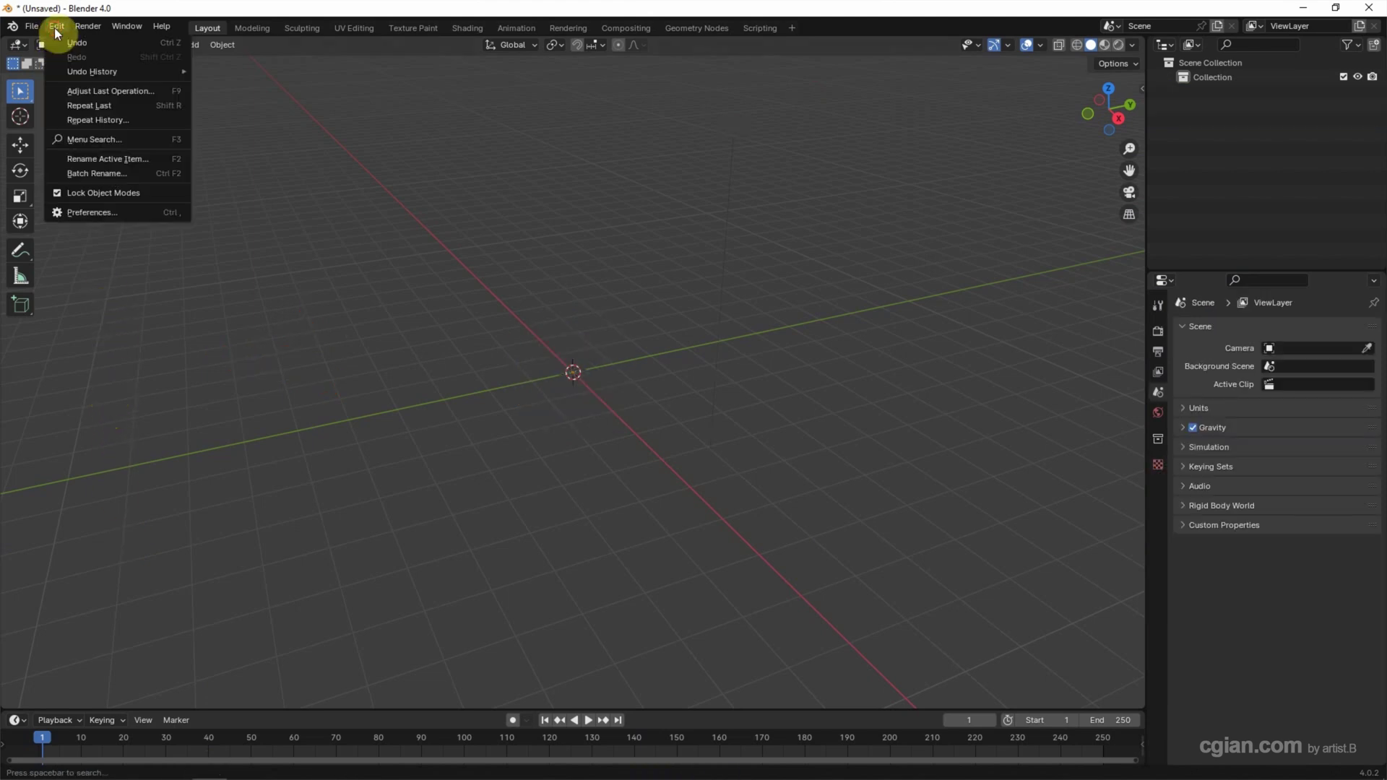
left_click(102, 212)
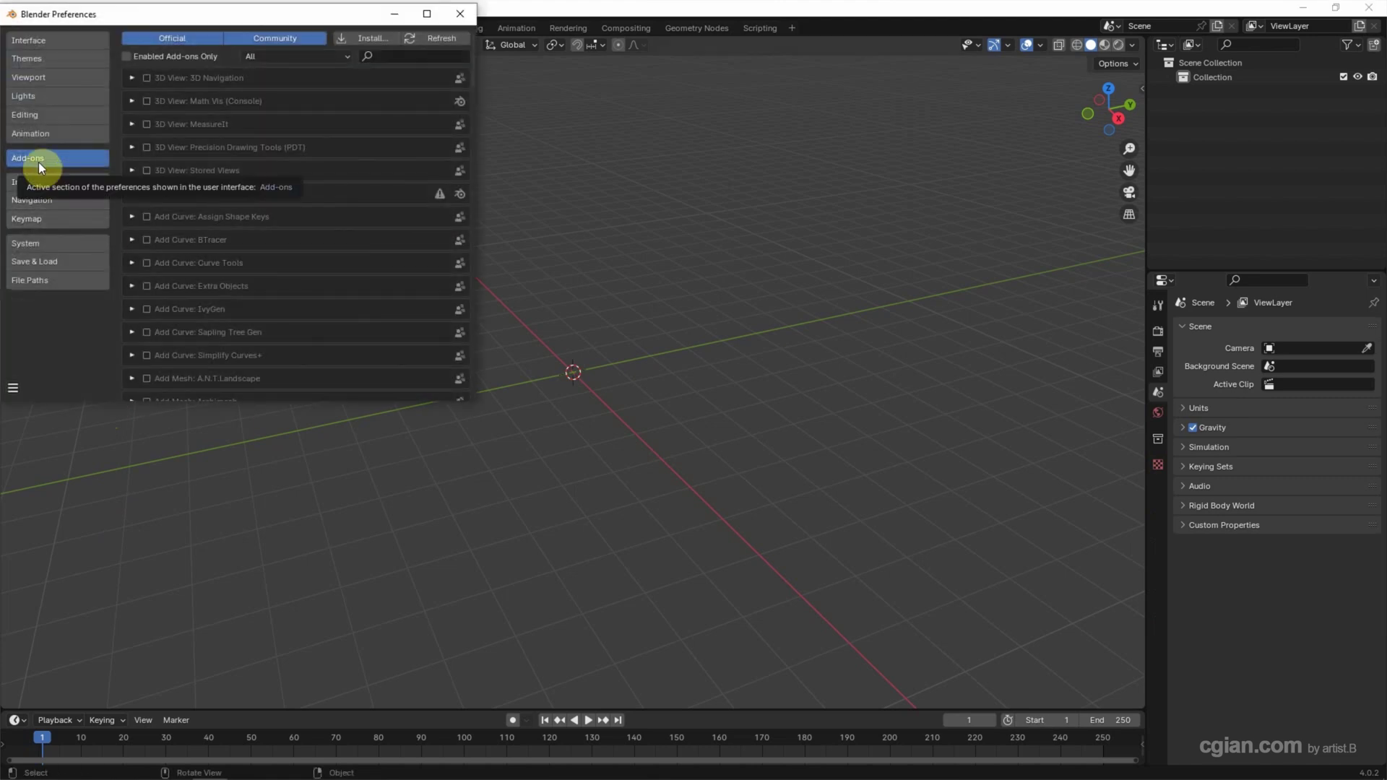
Step: Search add-ons for 'Import-export' and enable Import-Export: Autodesk 3DS format
left_click(442, 56)
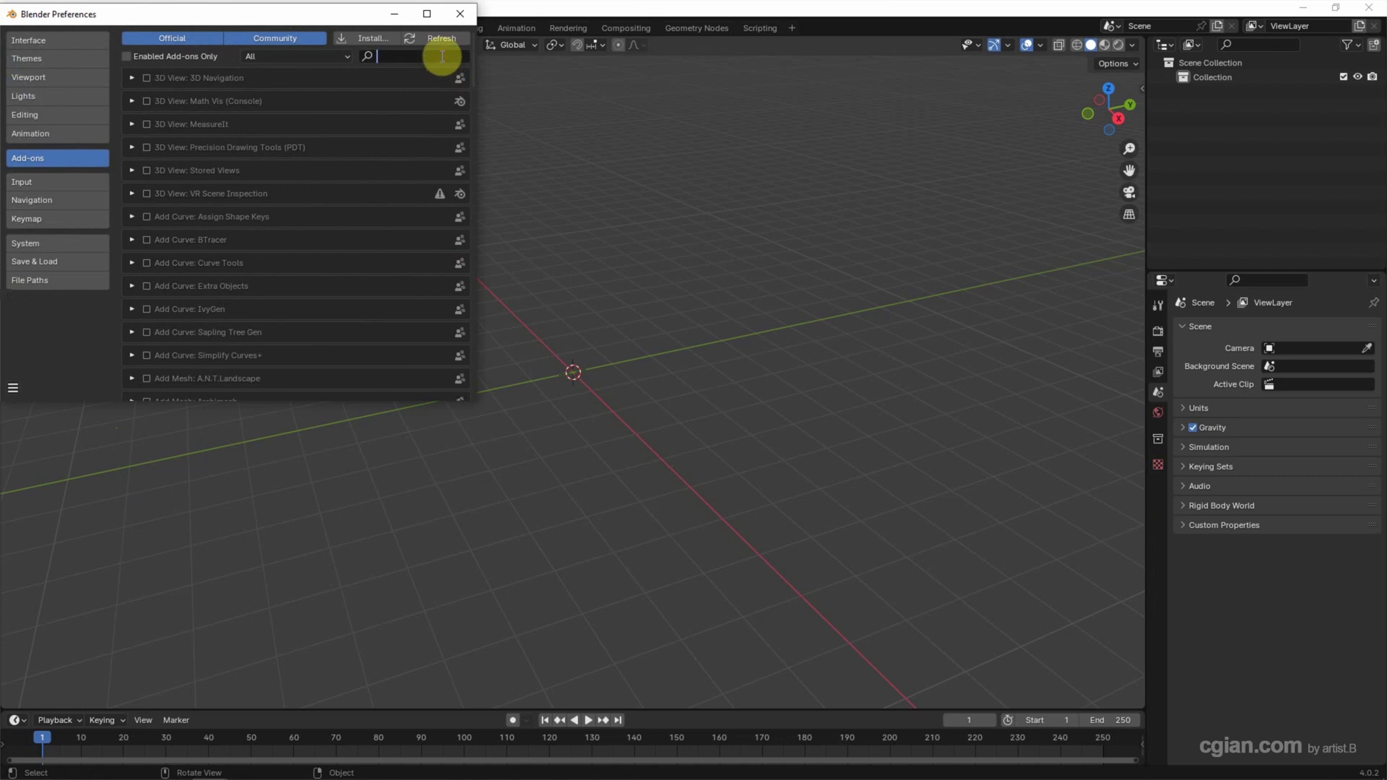
type("Import-exp")
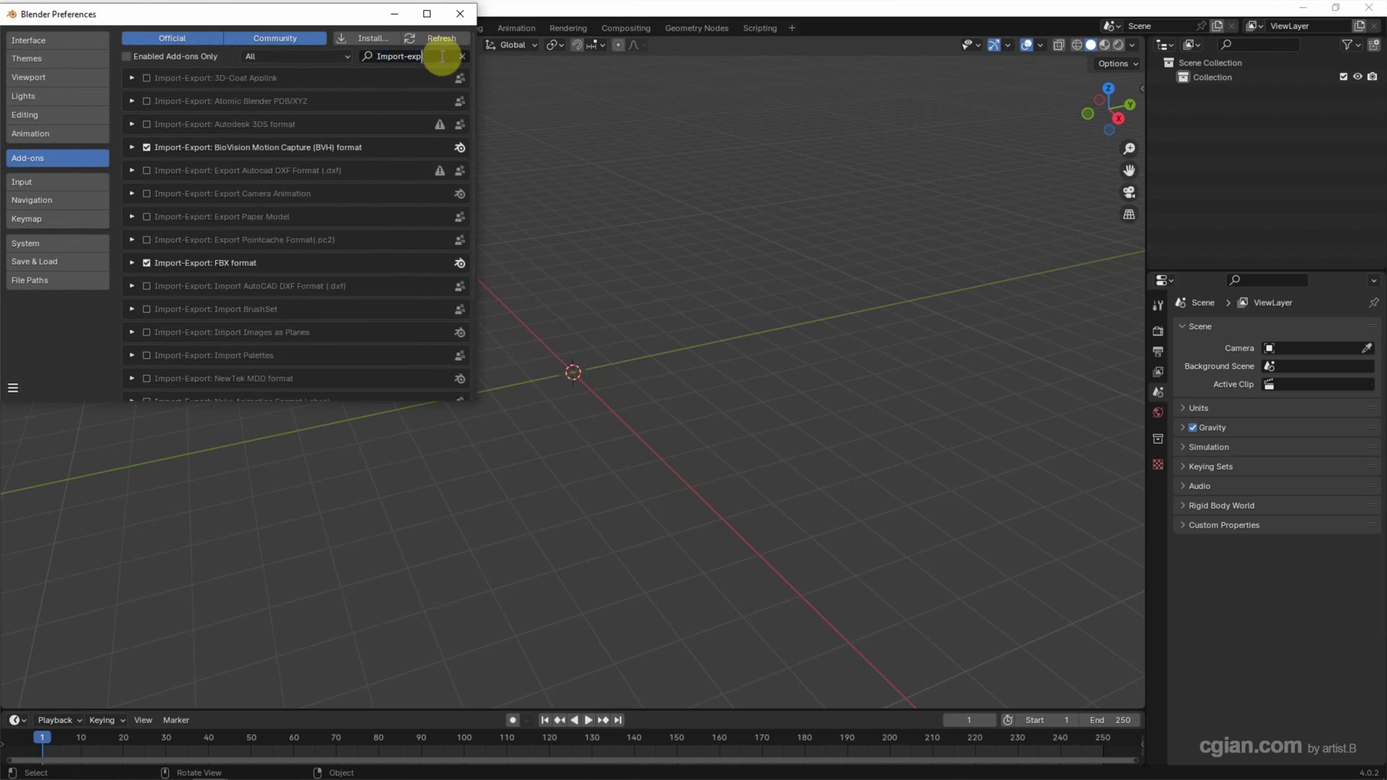
type("ort")
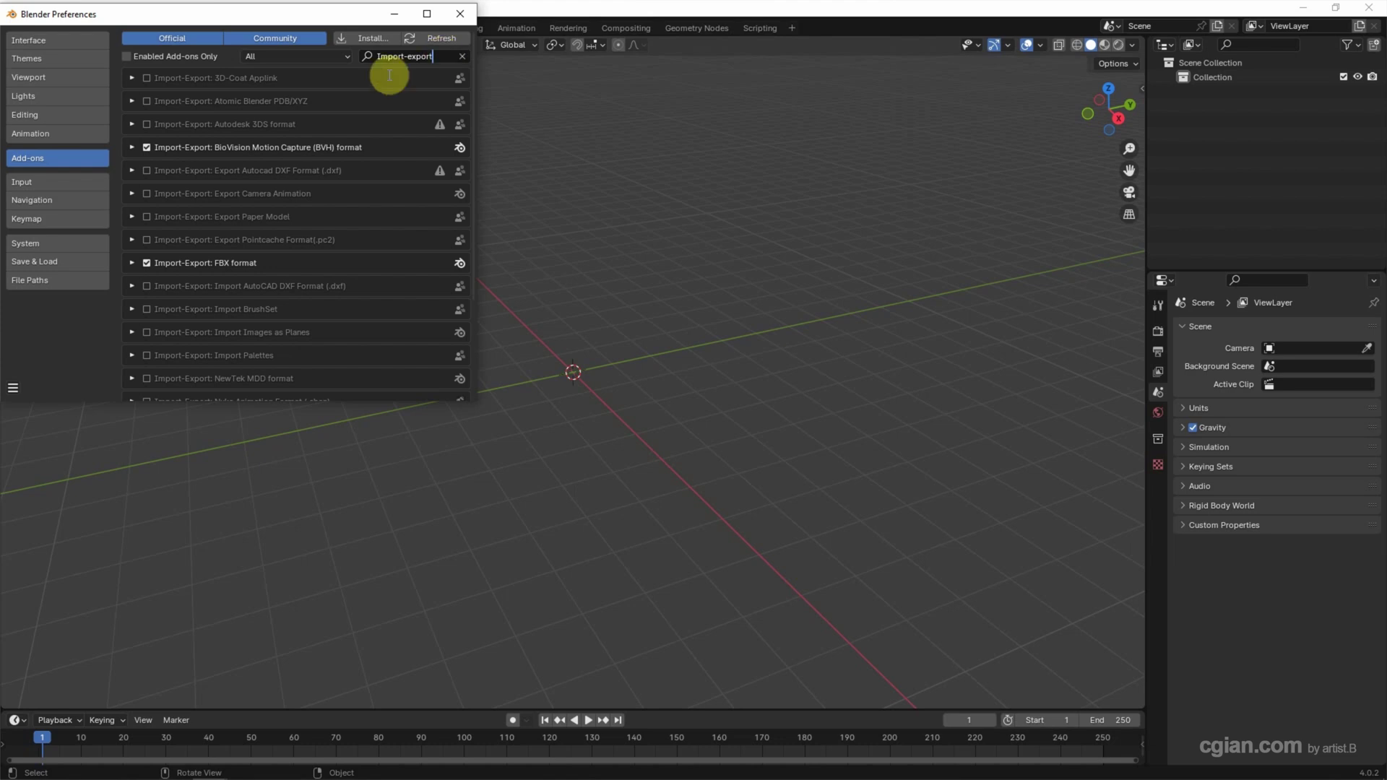
left_click_drag(193, 403, 174, 574)
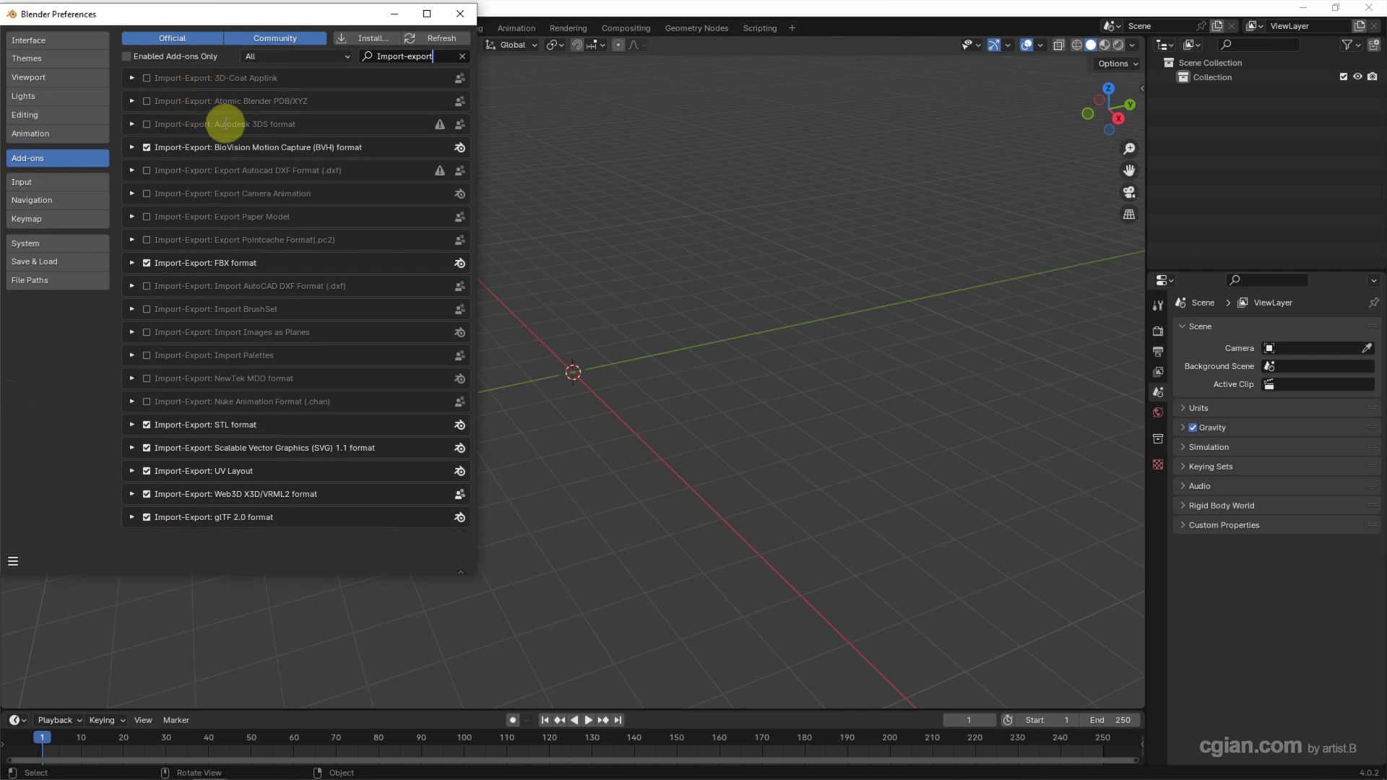
left_click(146, 124)
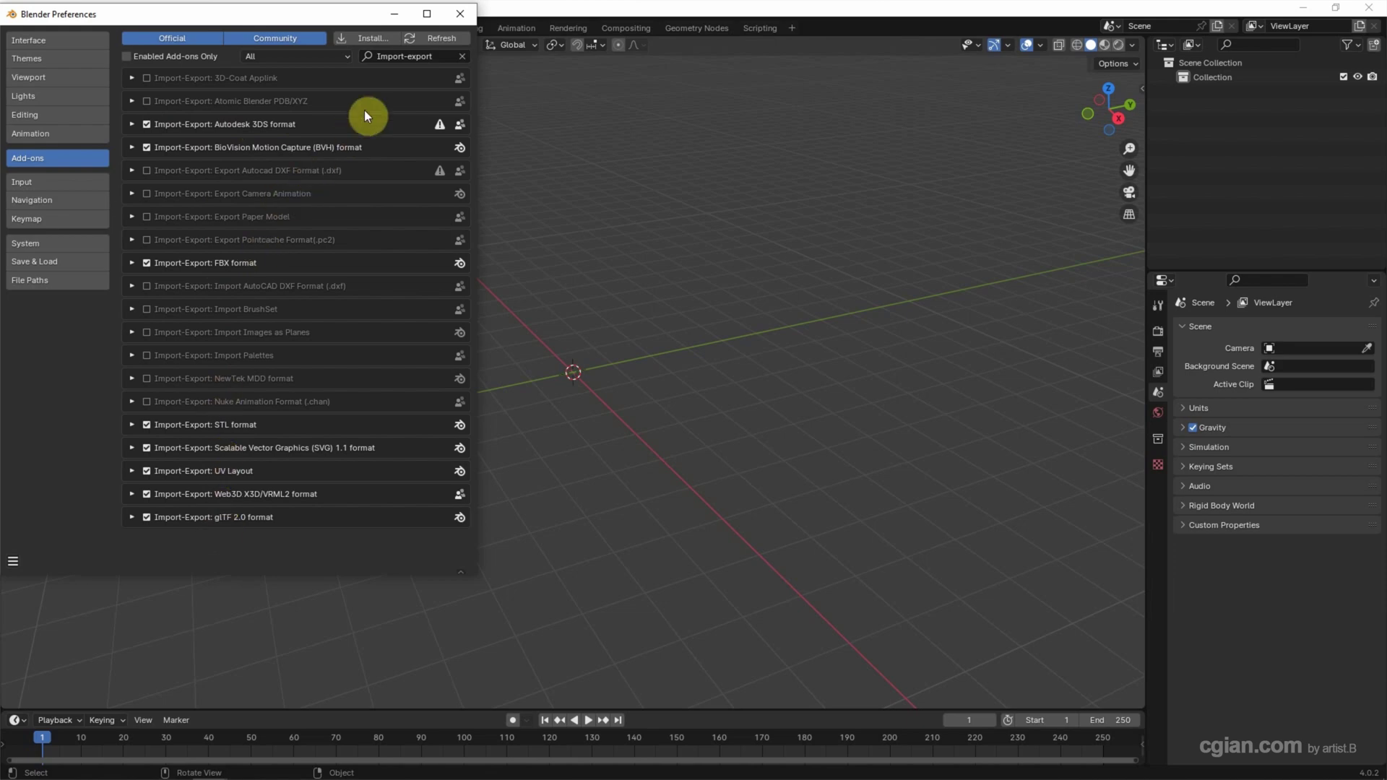
left_click(459, 14)
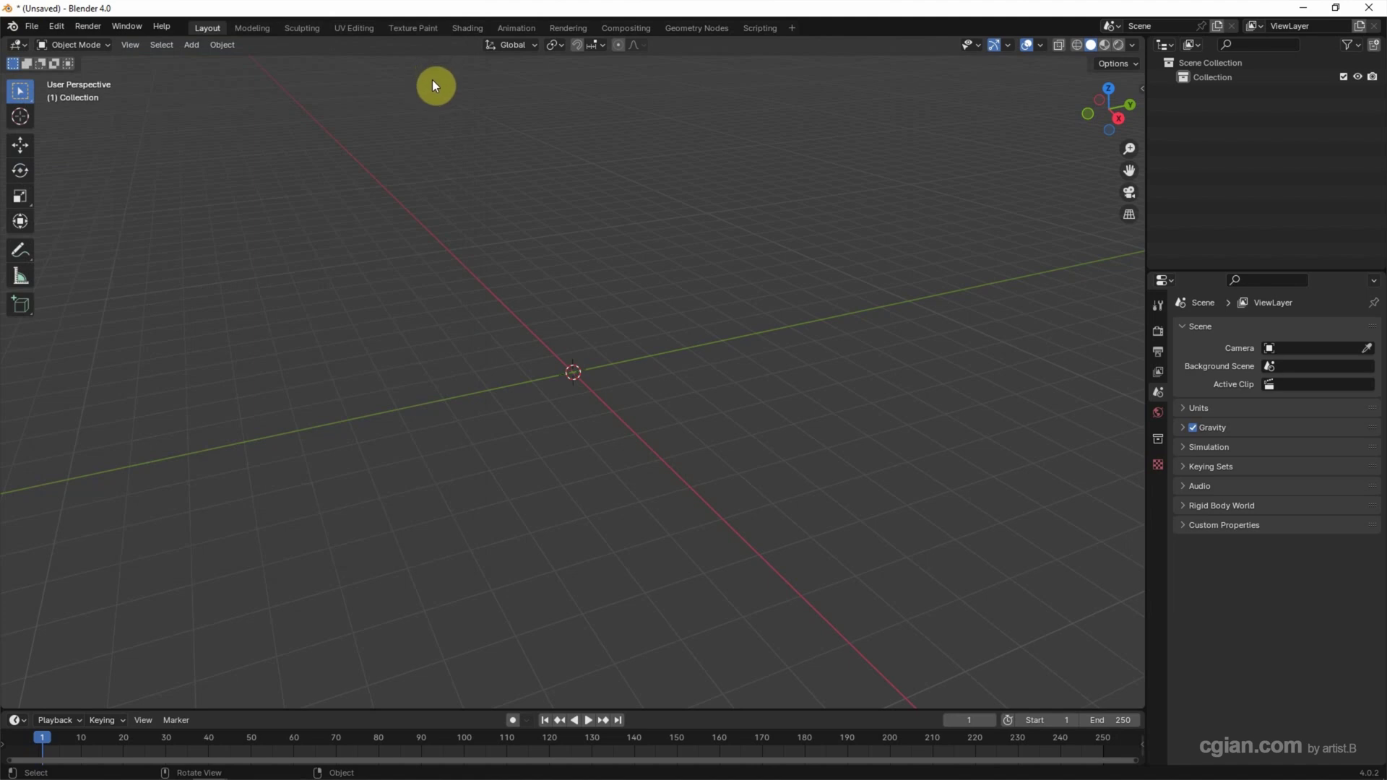
Step: Import armchair-019.obj with the Wavefront (.obj) importer
left_click(29, 27)
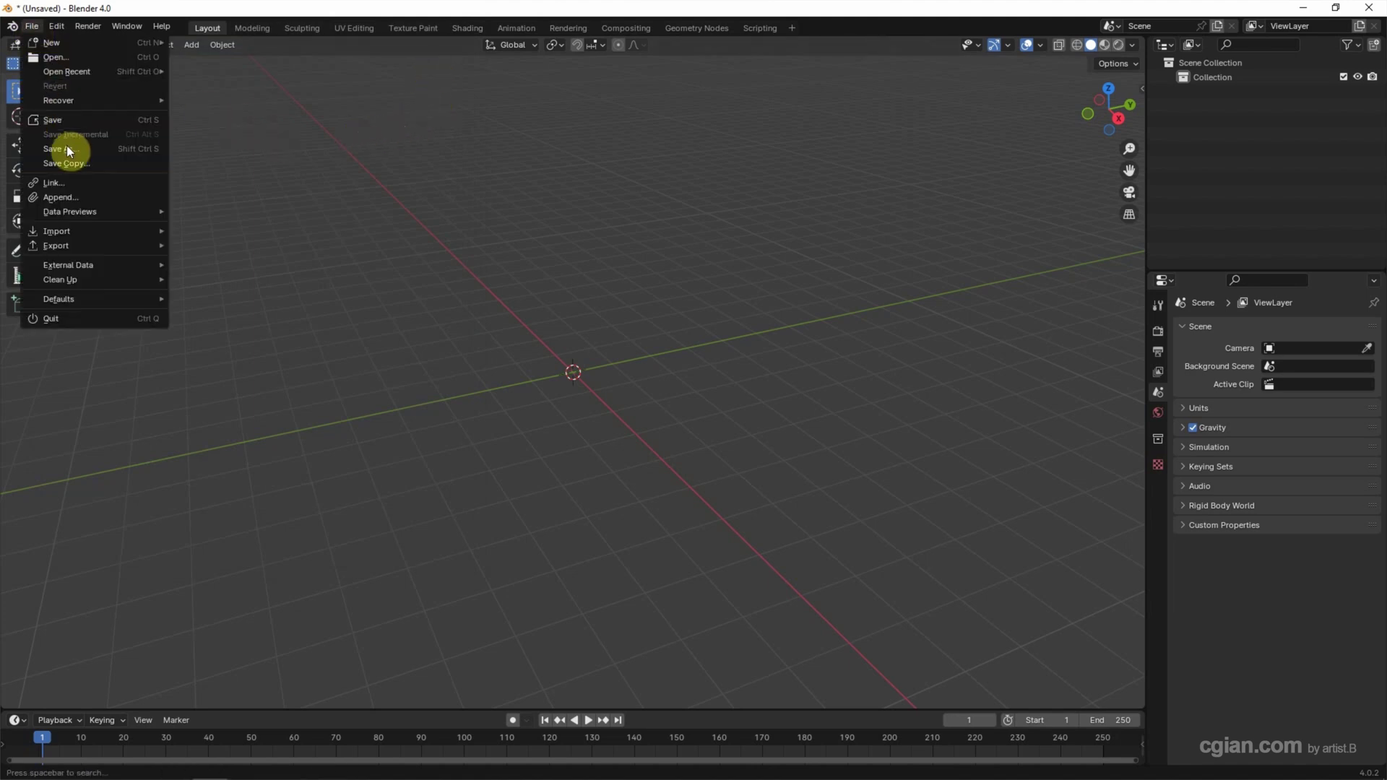
mouse_move(84, 231)
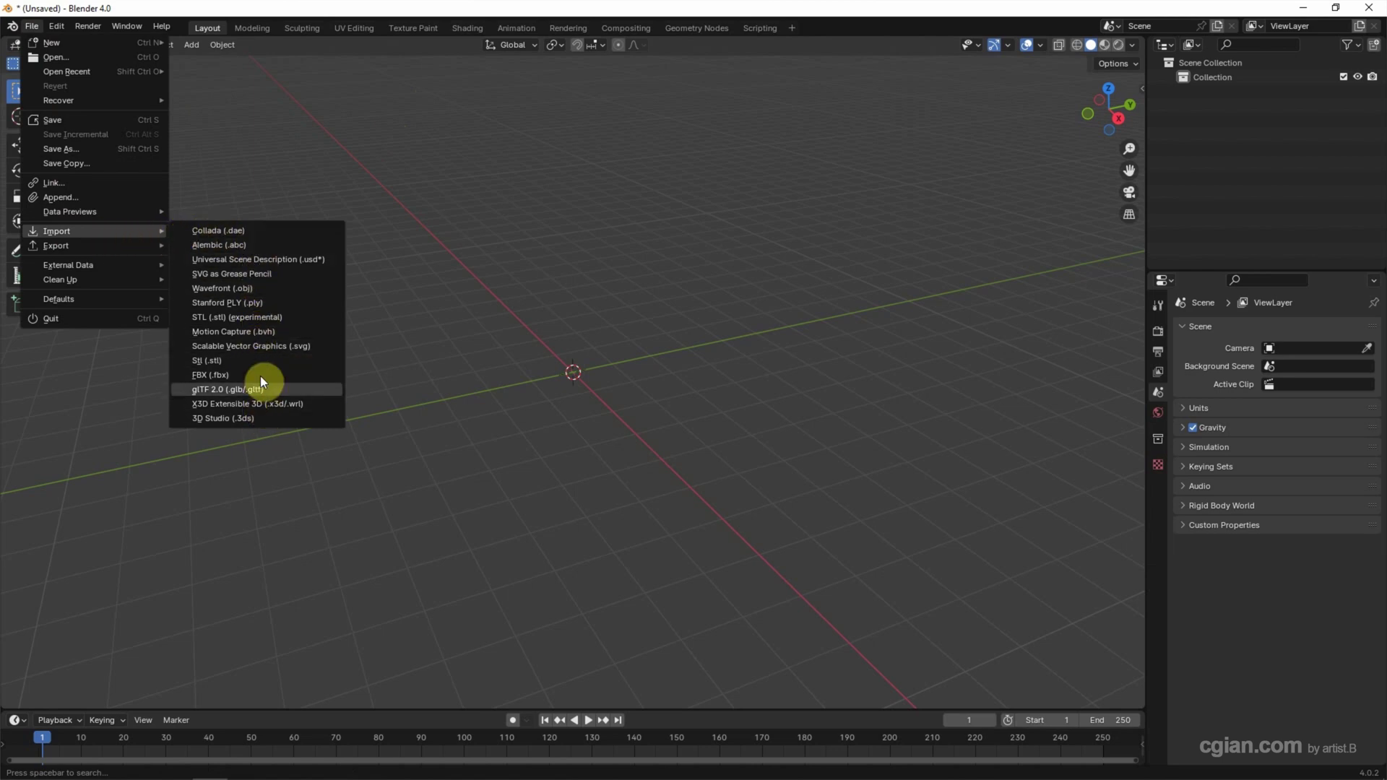
left_click(262, 291)
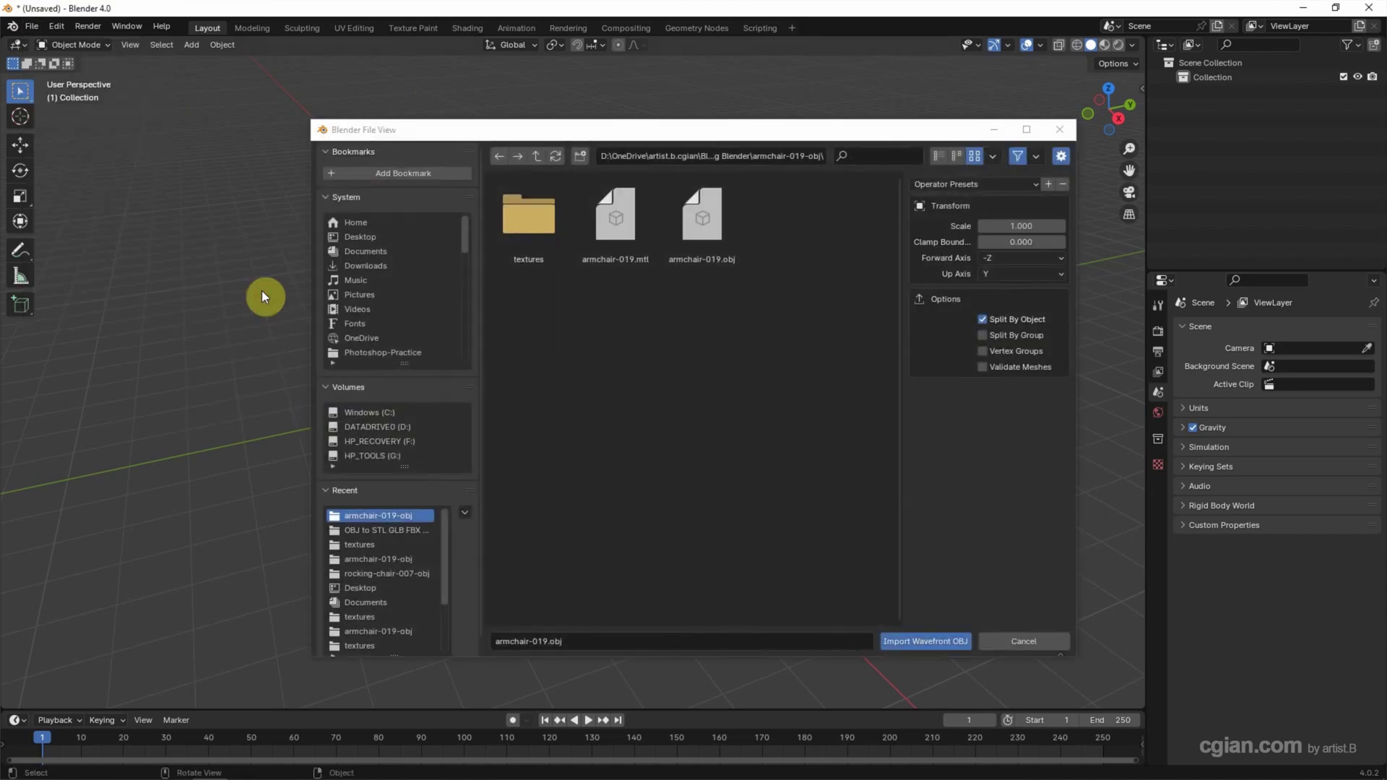
left_click(709, 227)
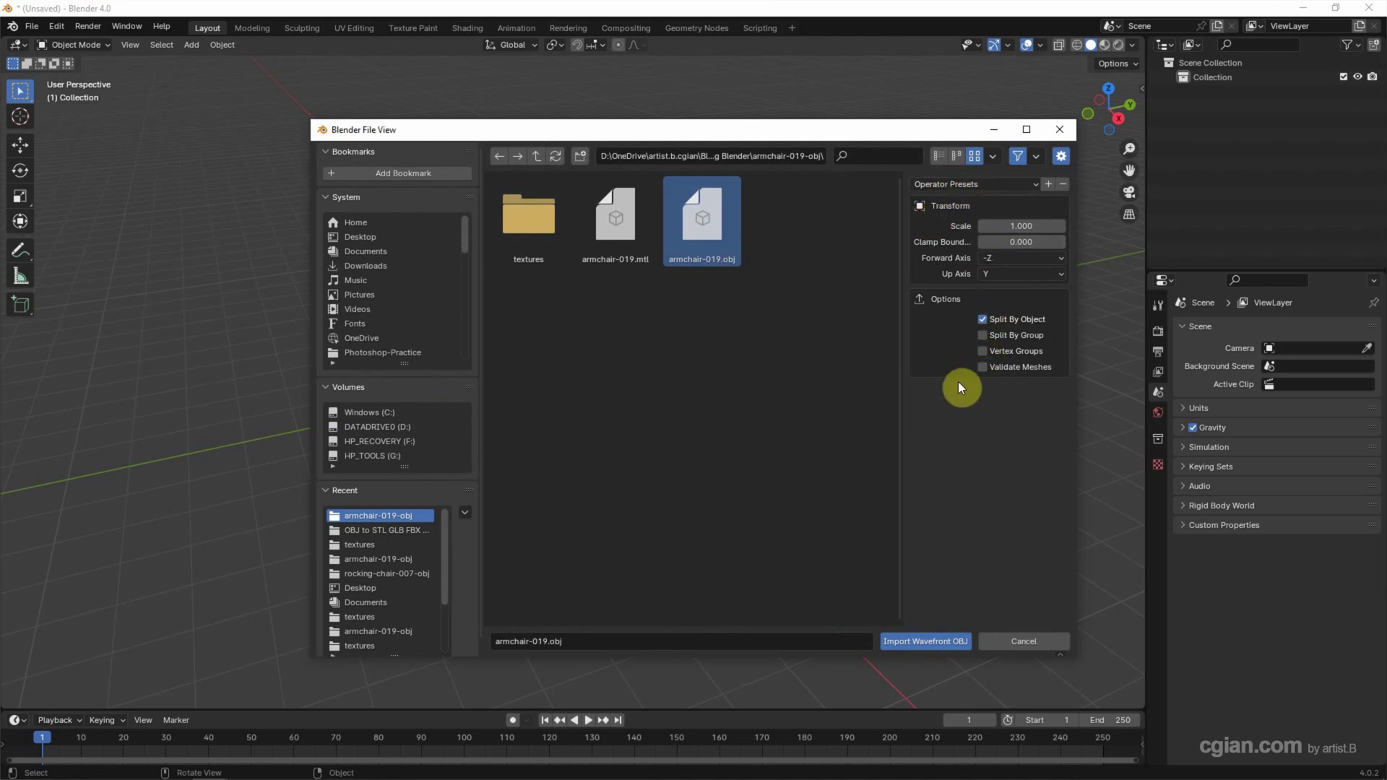
left_click(916, 638)
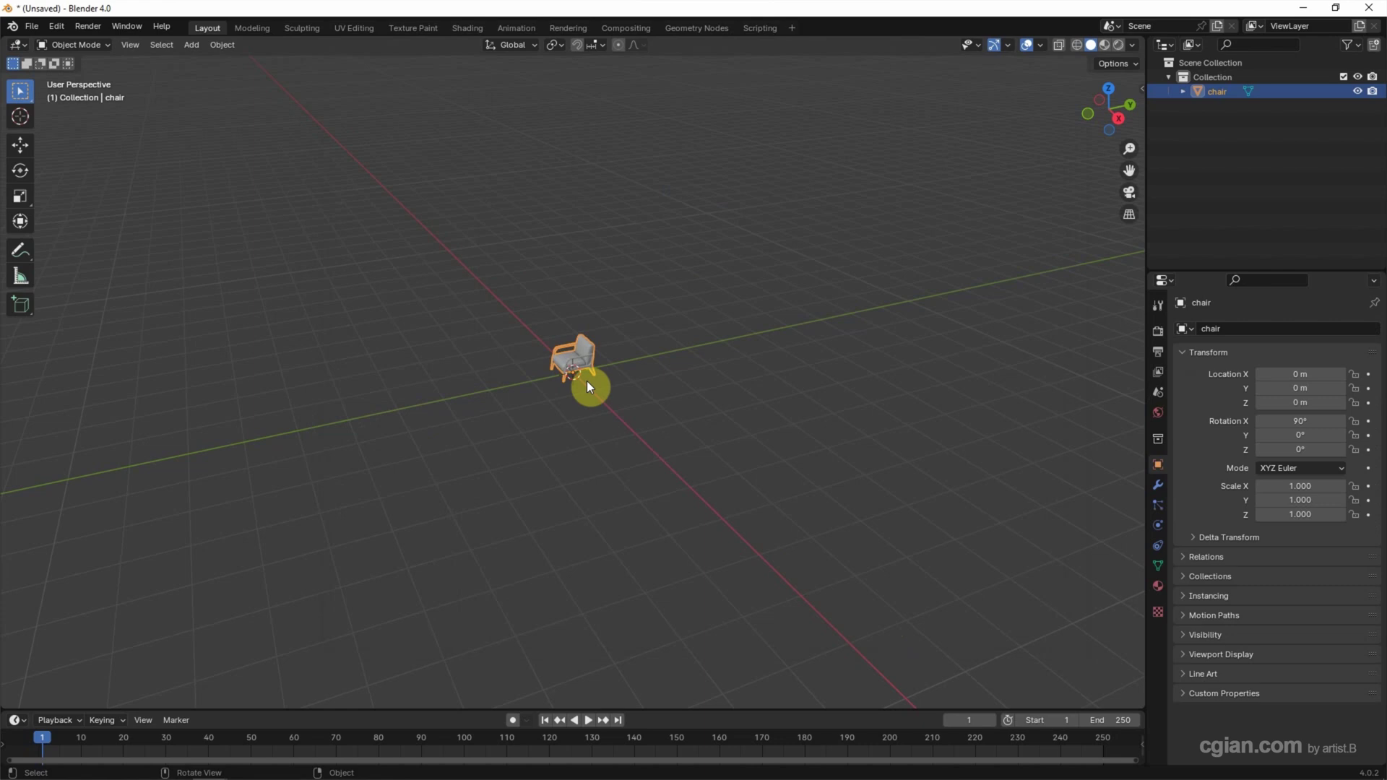
Step: Frame the chair in the view and switch the shading to Material Preview
key("KP_Decimal")
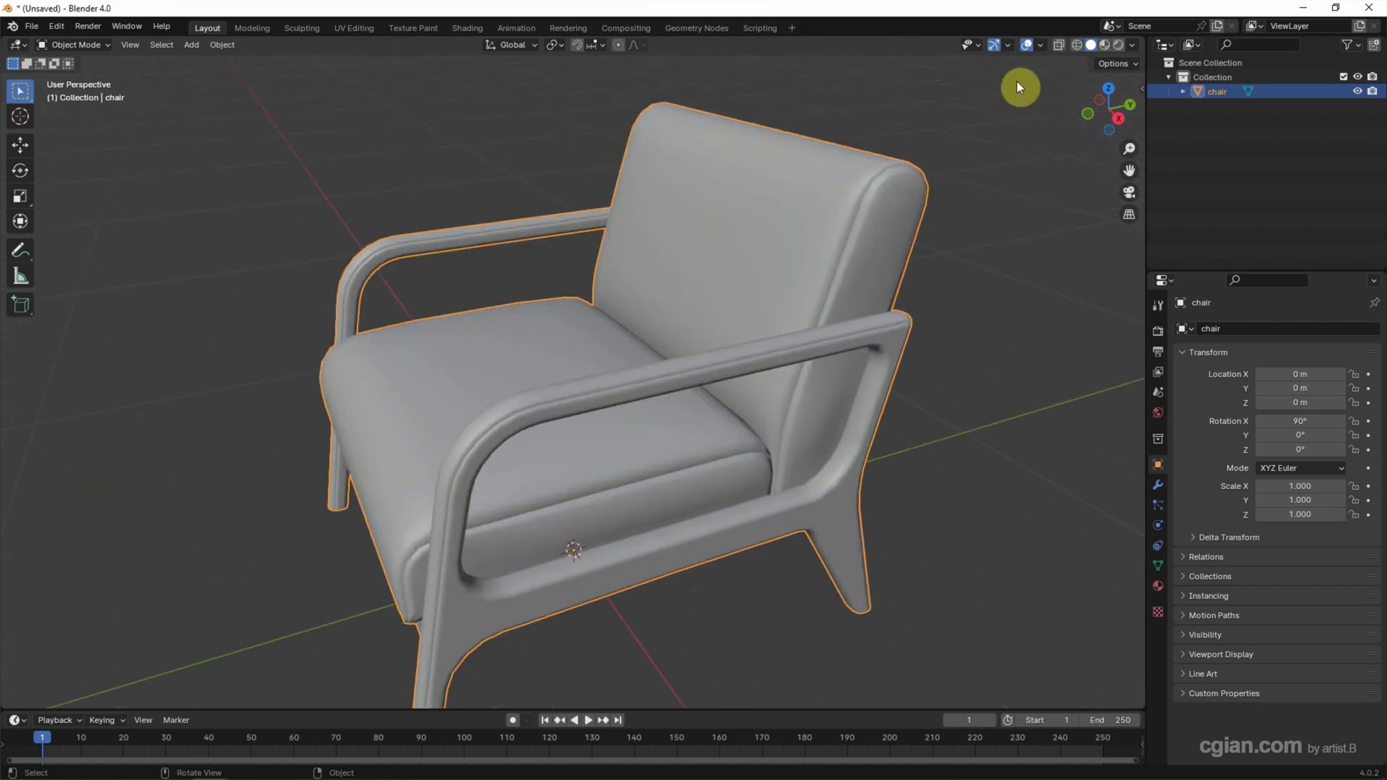
left_click(1103, 45)
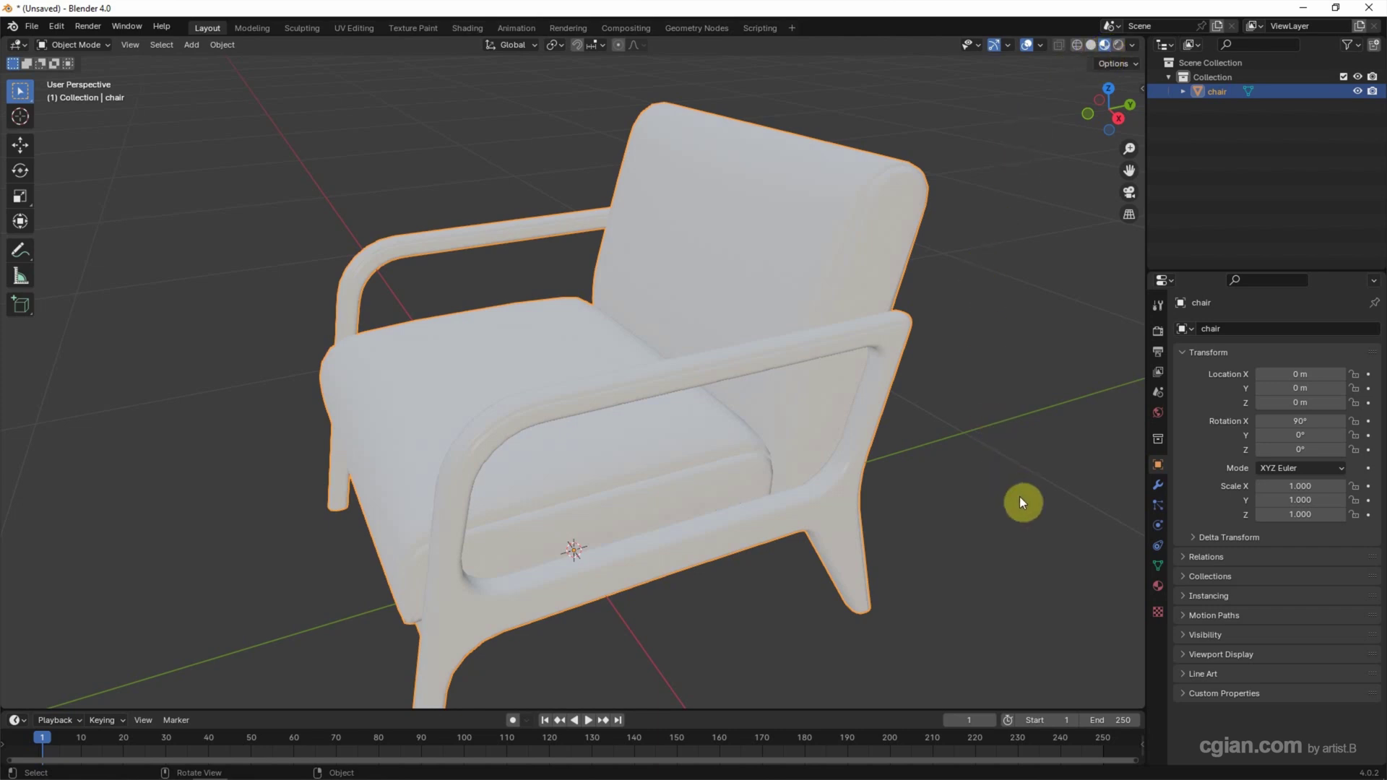
Step: Load armchair-019-col-specular-4k.png as an Image Texture on the material's Base Color
left_click(1157, 586)
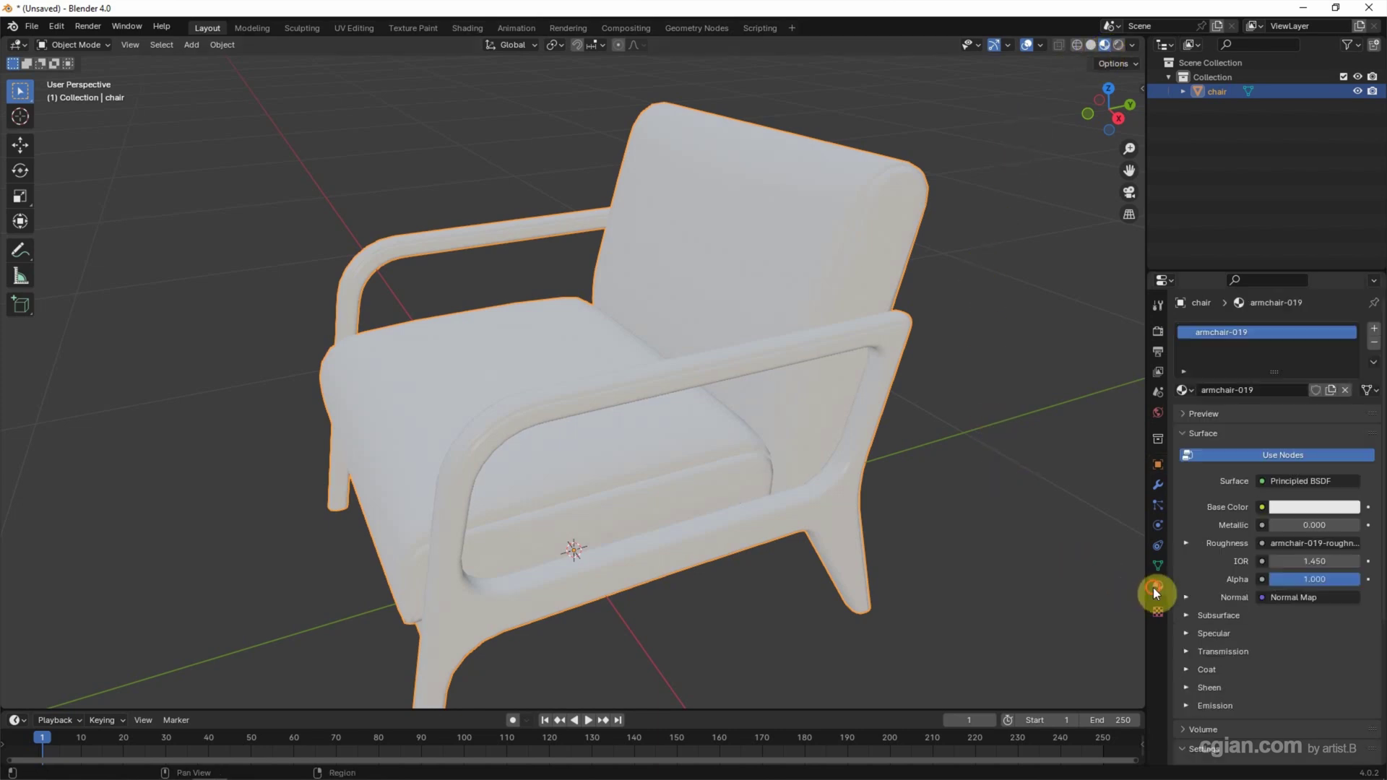
left_click(1261, 507)
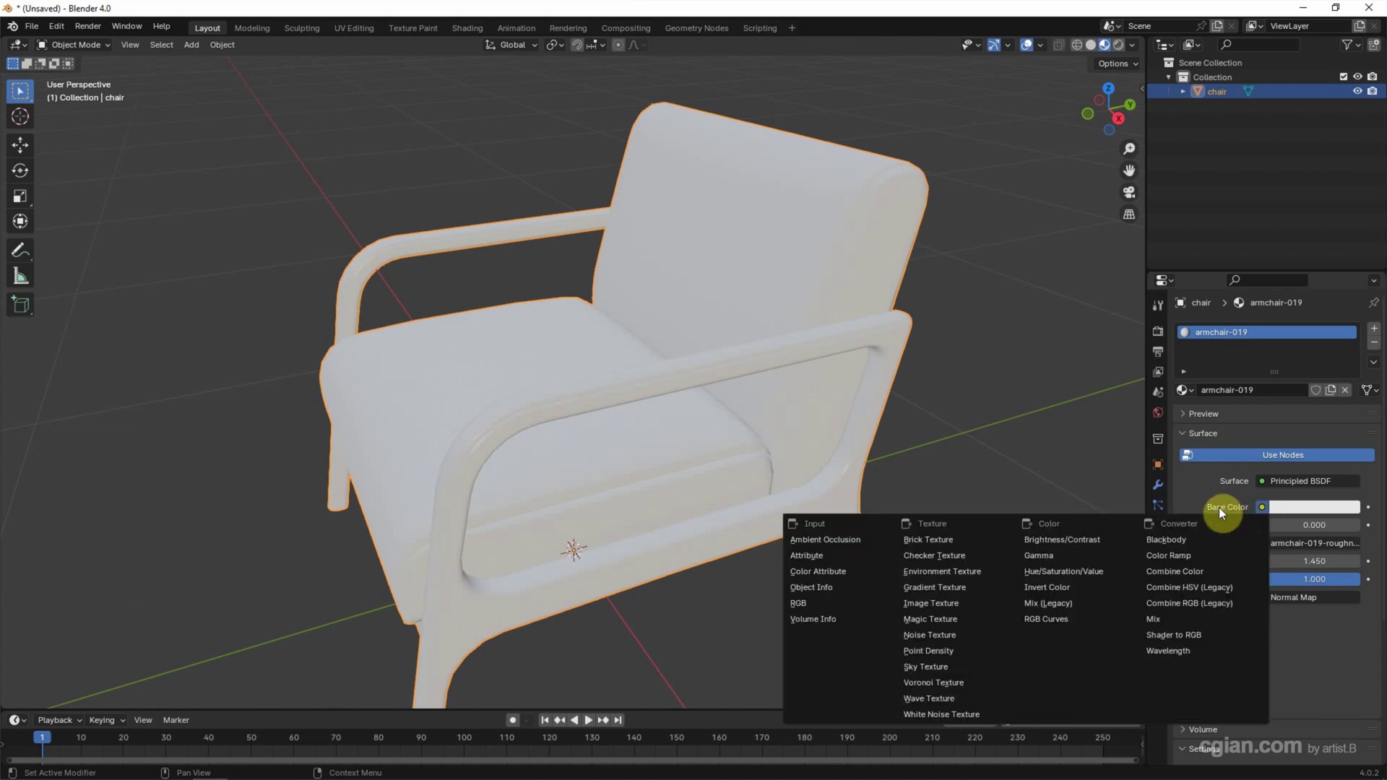
left_click(956, 604)
left_click(1339, 525)
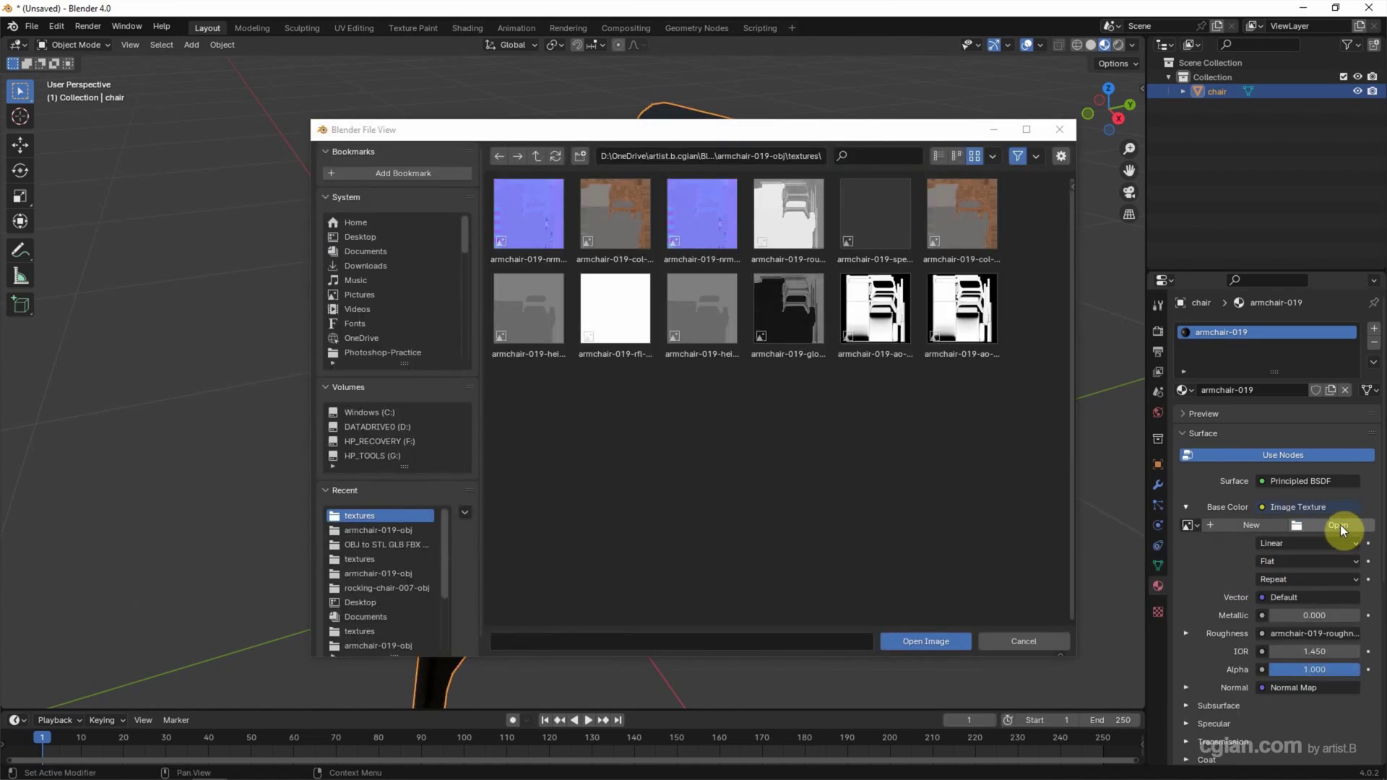
left_click(617, 216)
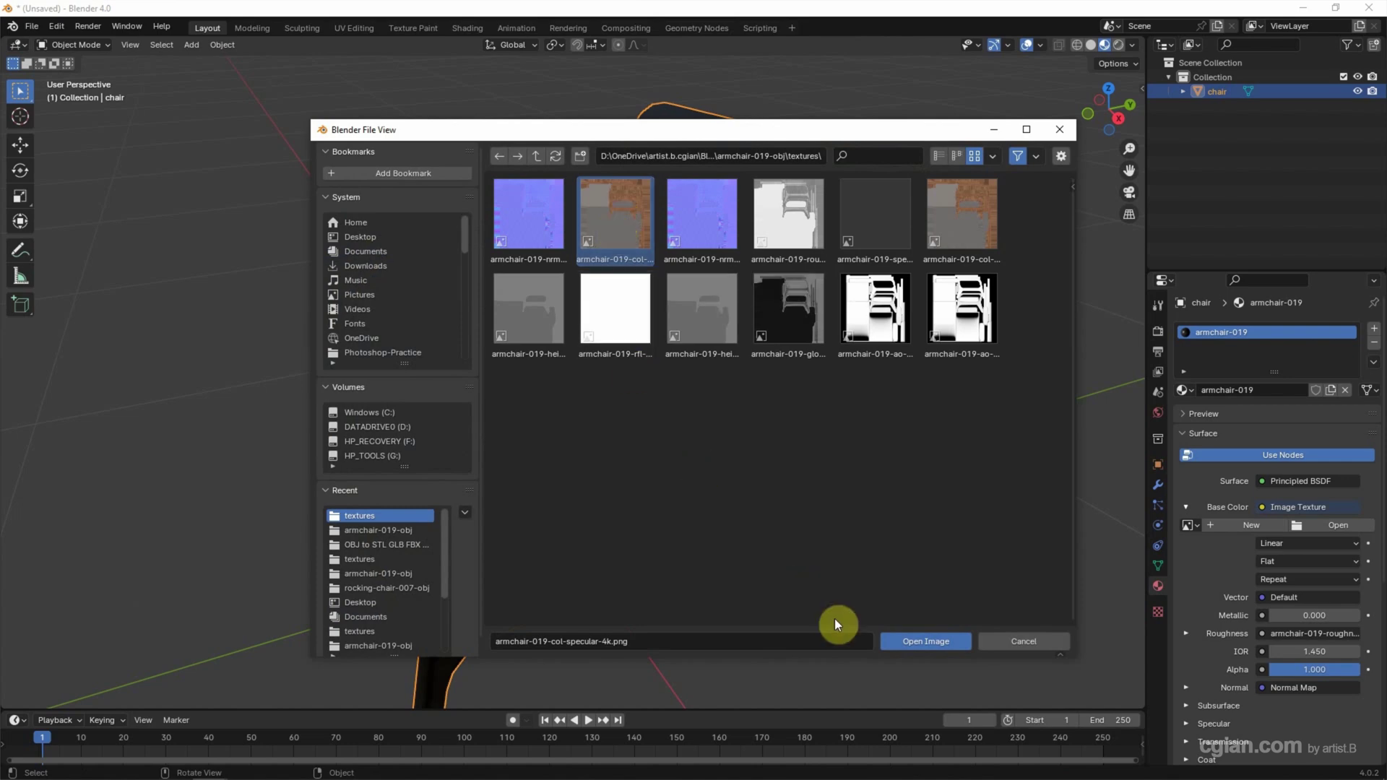
left_click(902, 640)
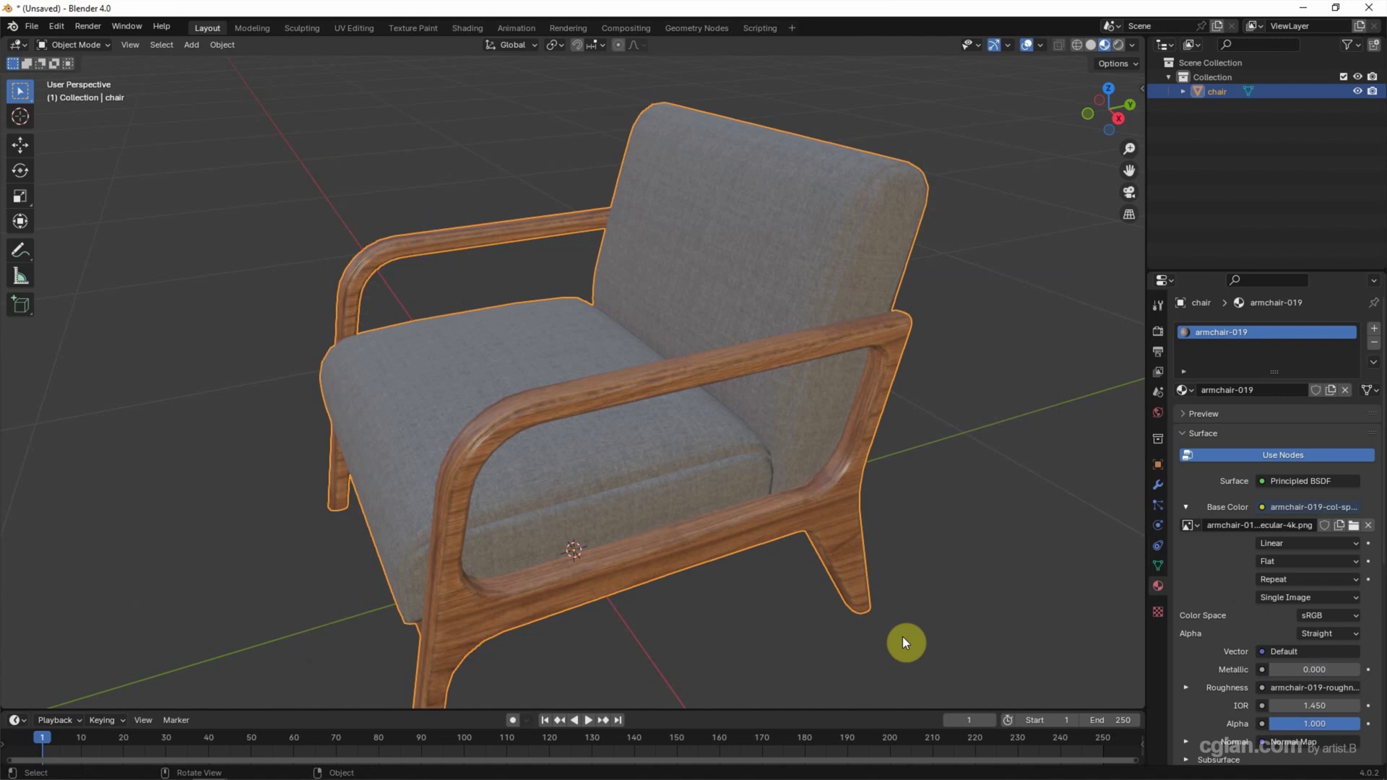
scroll(903, 639, "down", 1)
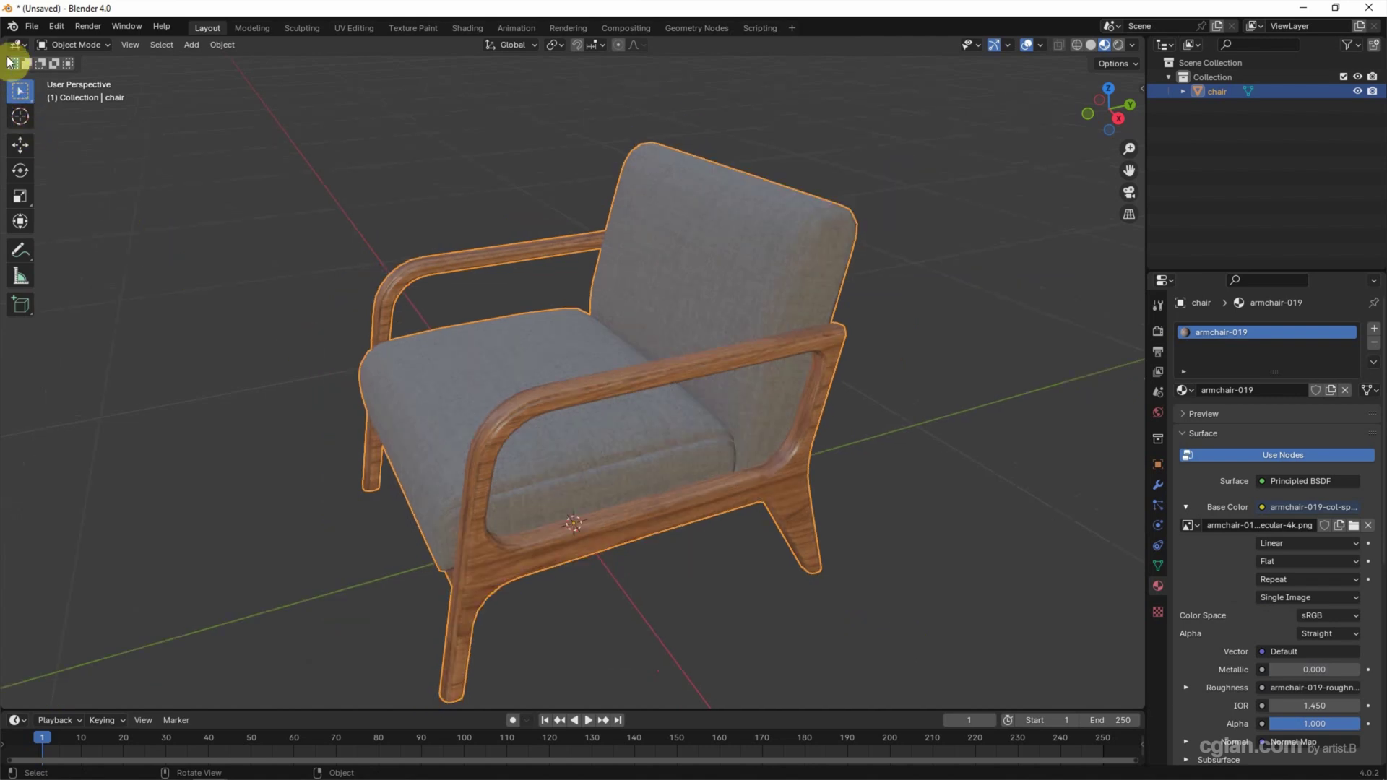
Step: Split the viewport and make the left area a Shader Editor showing the material nodes
left_click_drag(6, 38, 563, 101)
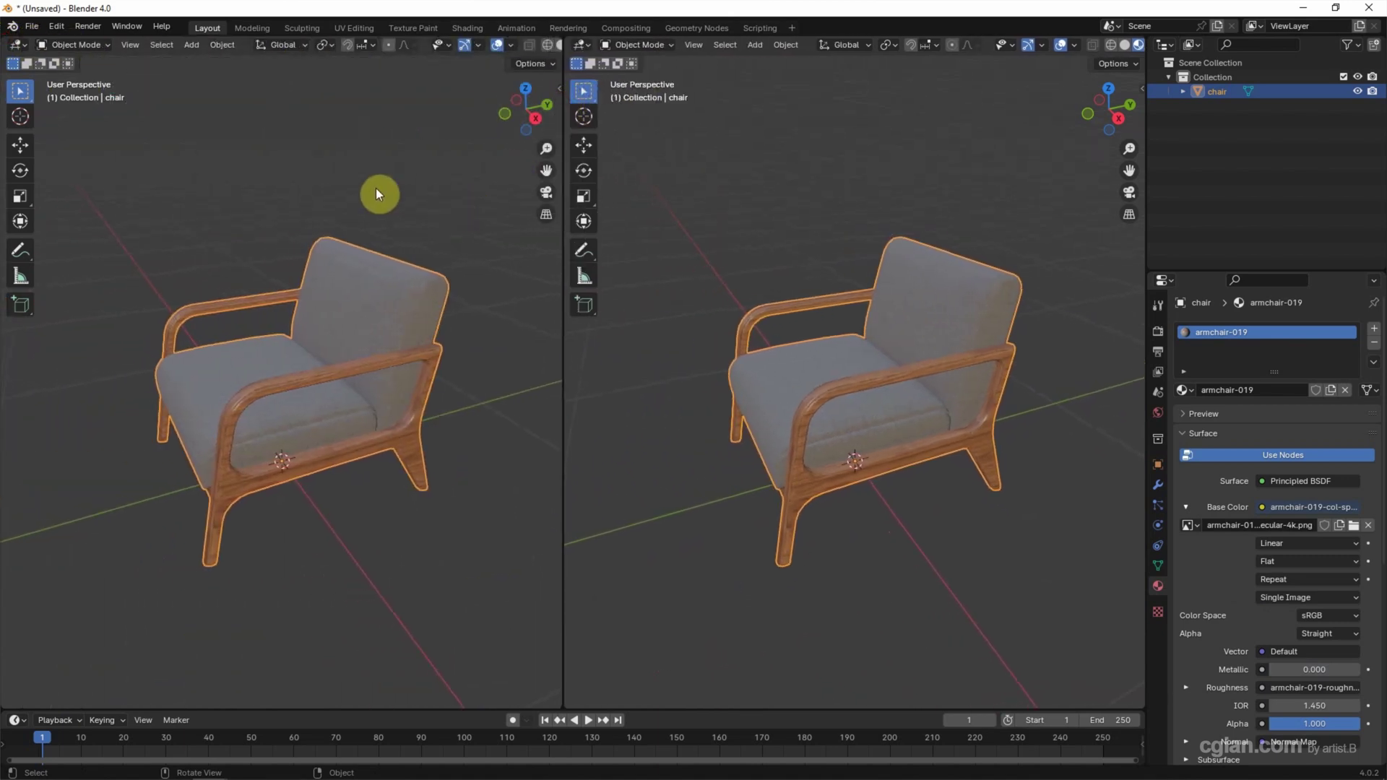
left_click(17, 45)
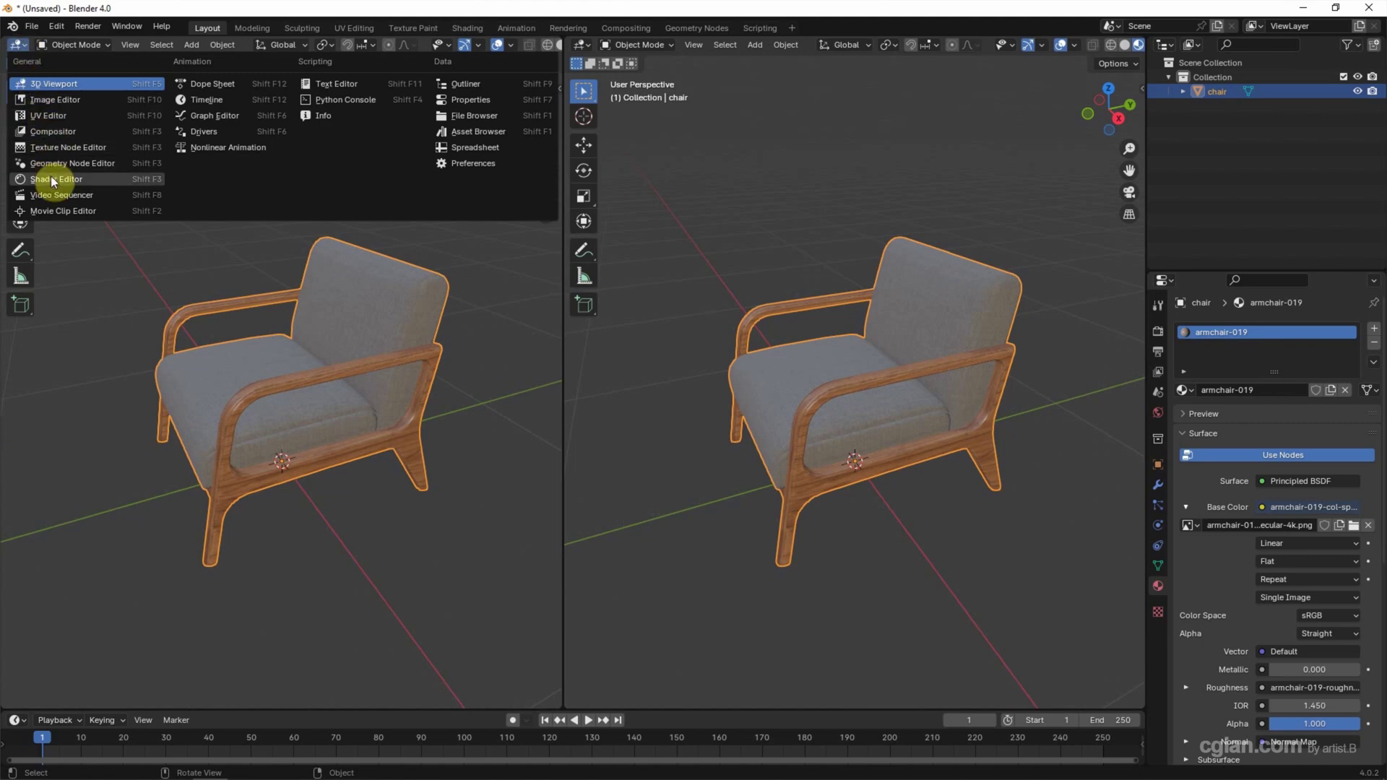
left_click(53, 180)
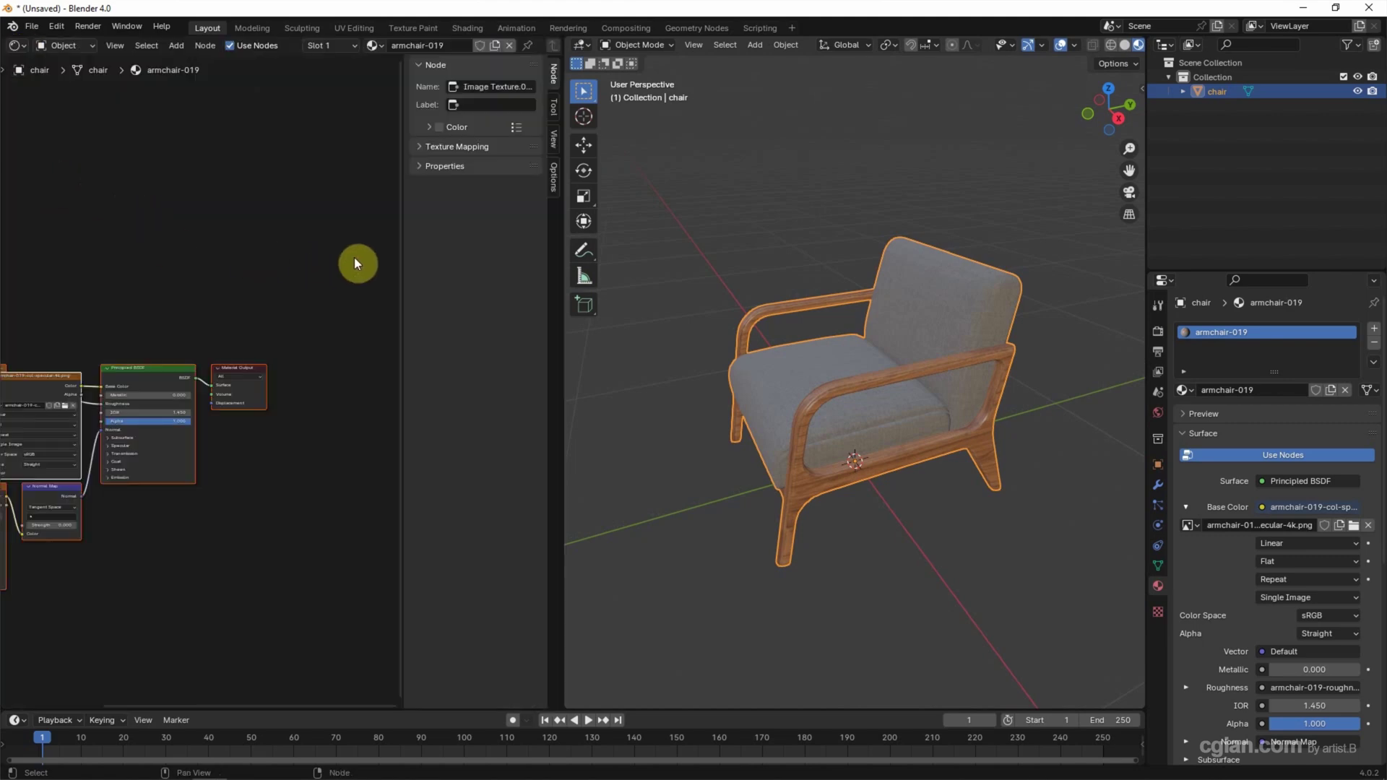
left_click_drag(398, 254, 551, 272)
middle_click_drag(245, 284, 383, 247, "shift")
scroll(278, 257, "up", 2)
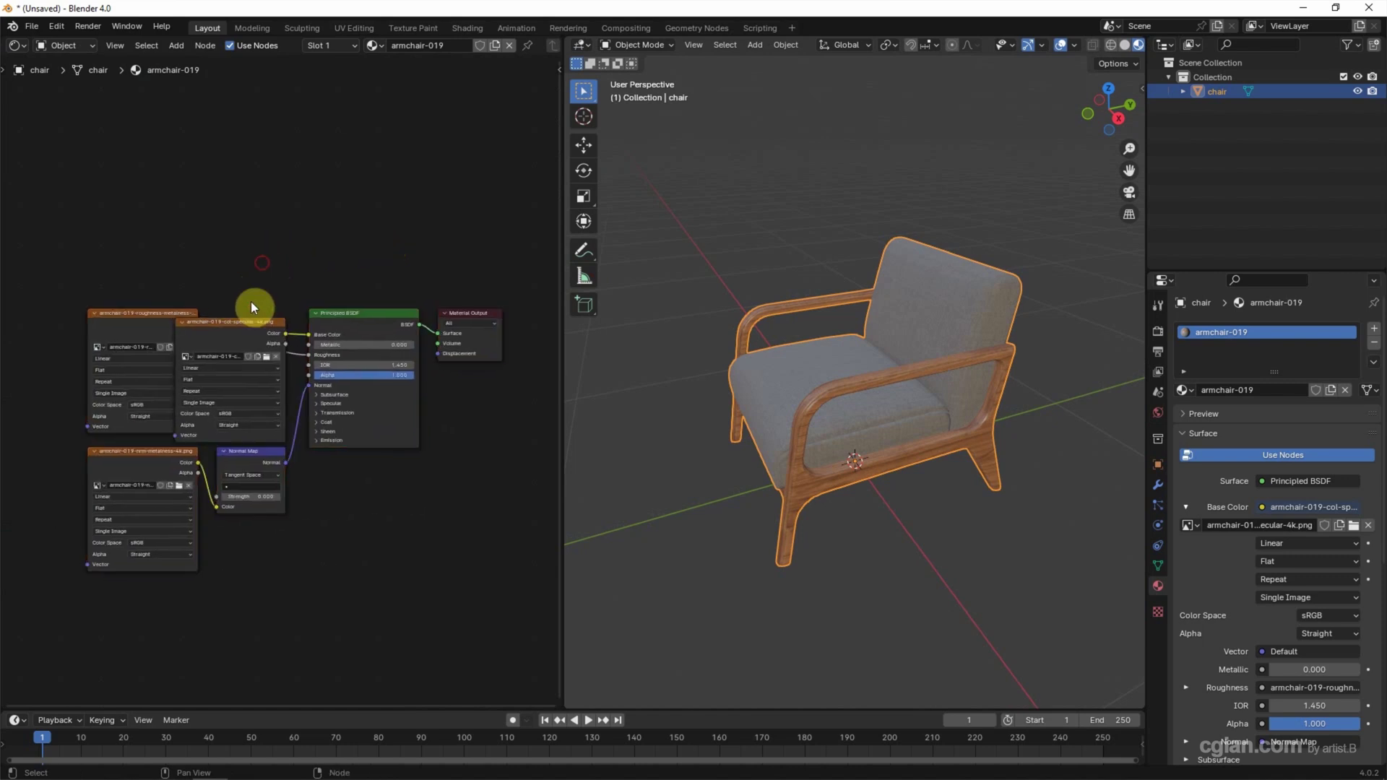
Step: Move the colour image node to the top left and reload its texture image
left_click_drag(238, 324, 147, 171)
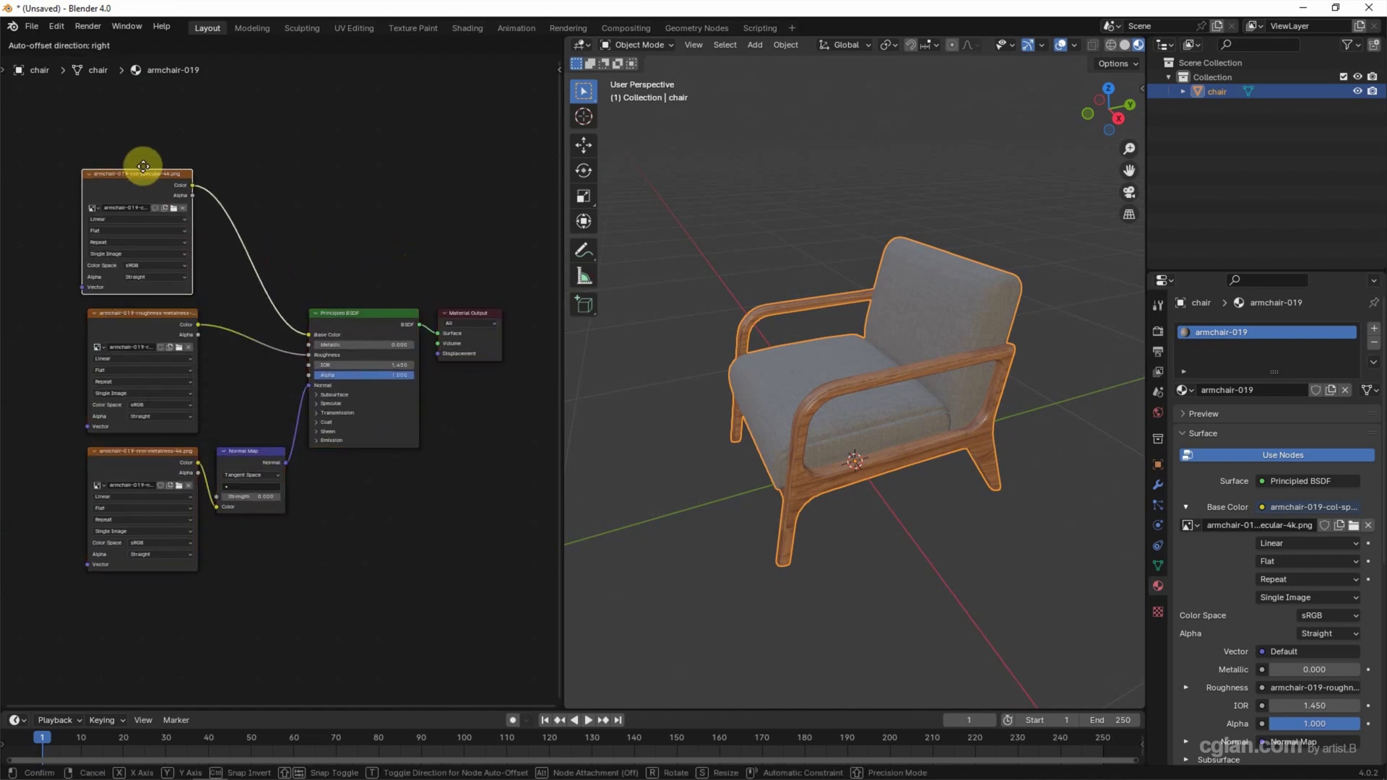
left_click(178, 208)
double_click(605, 223)
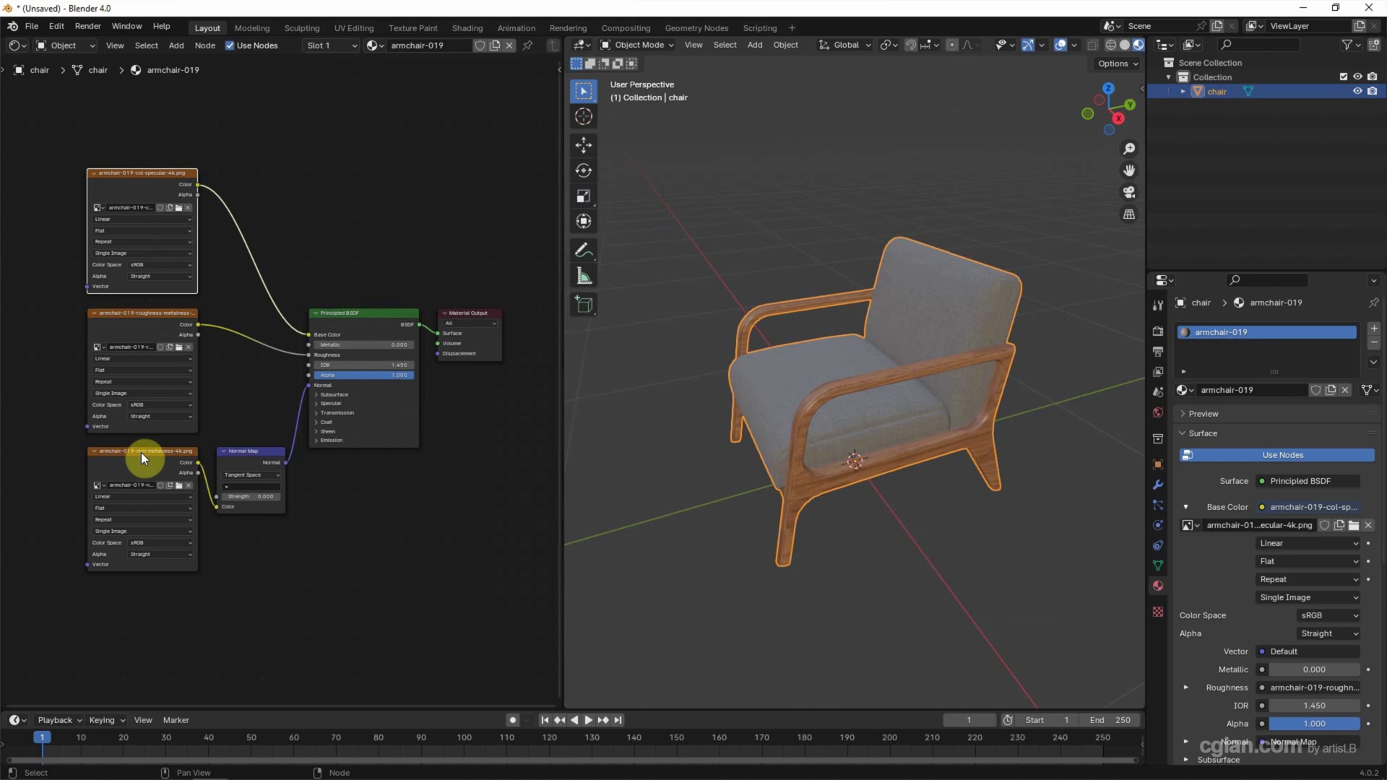
left_click(31, 29)
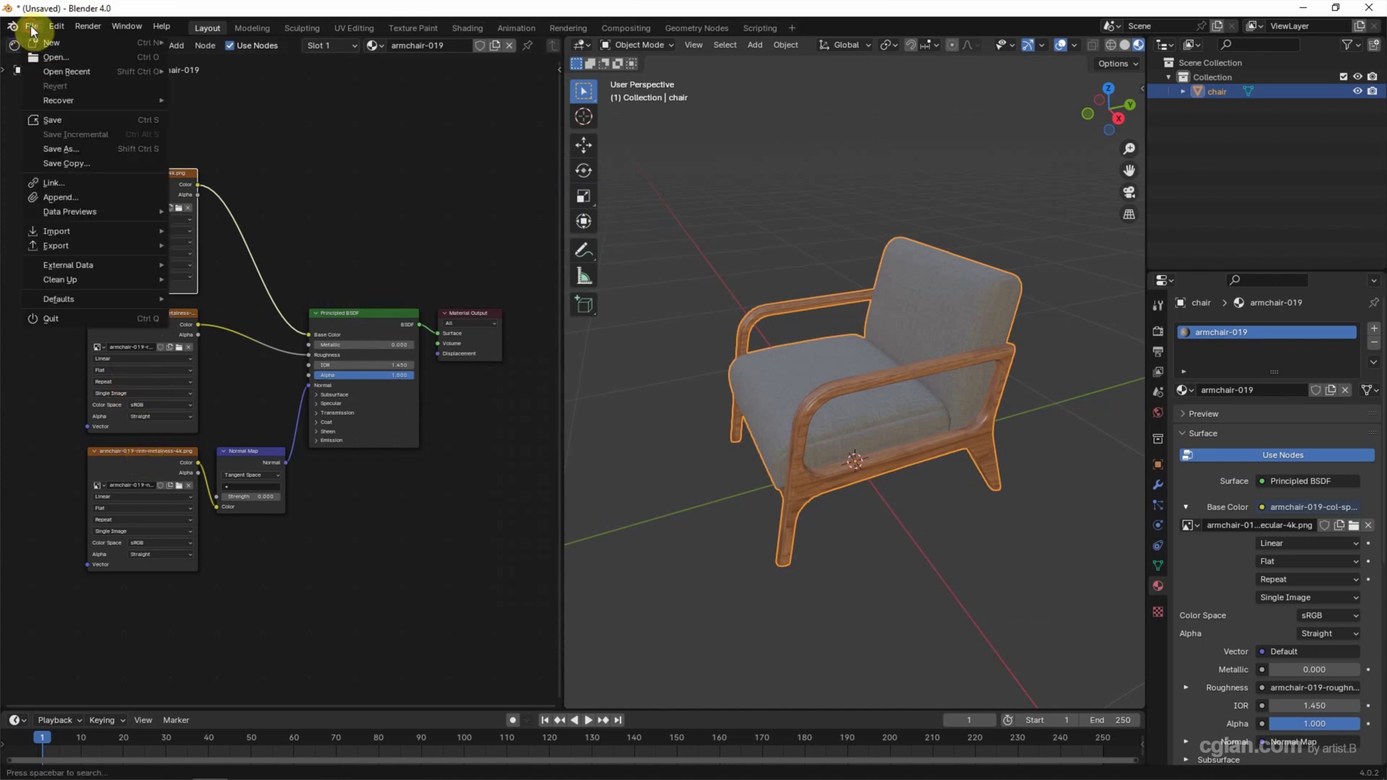
Step: Save the scene as '3D chair.blend' in the OBJ to STL GLB FBX 3DS USDC using Blender folder
left_click(62, 148)
double_click(512, 210)
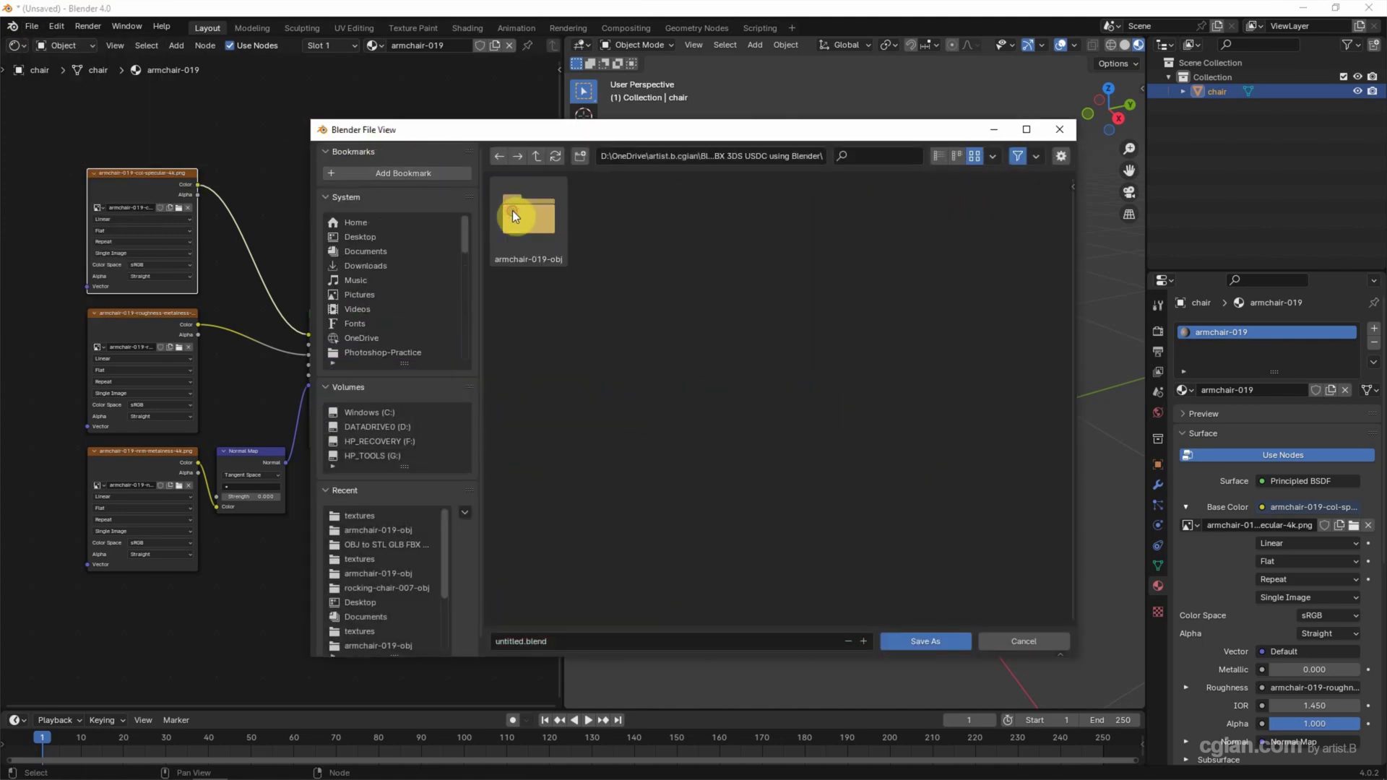
left_click(511, 641)
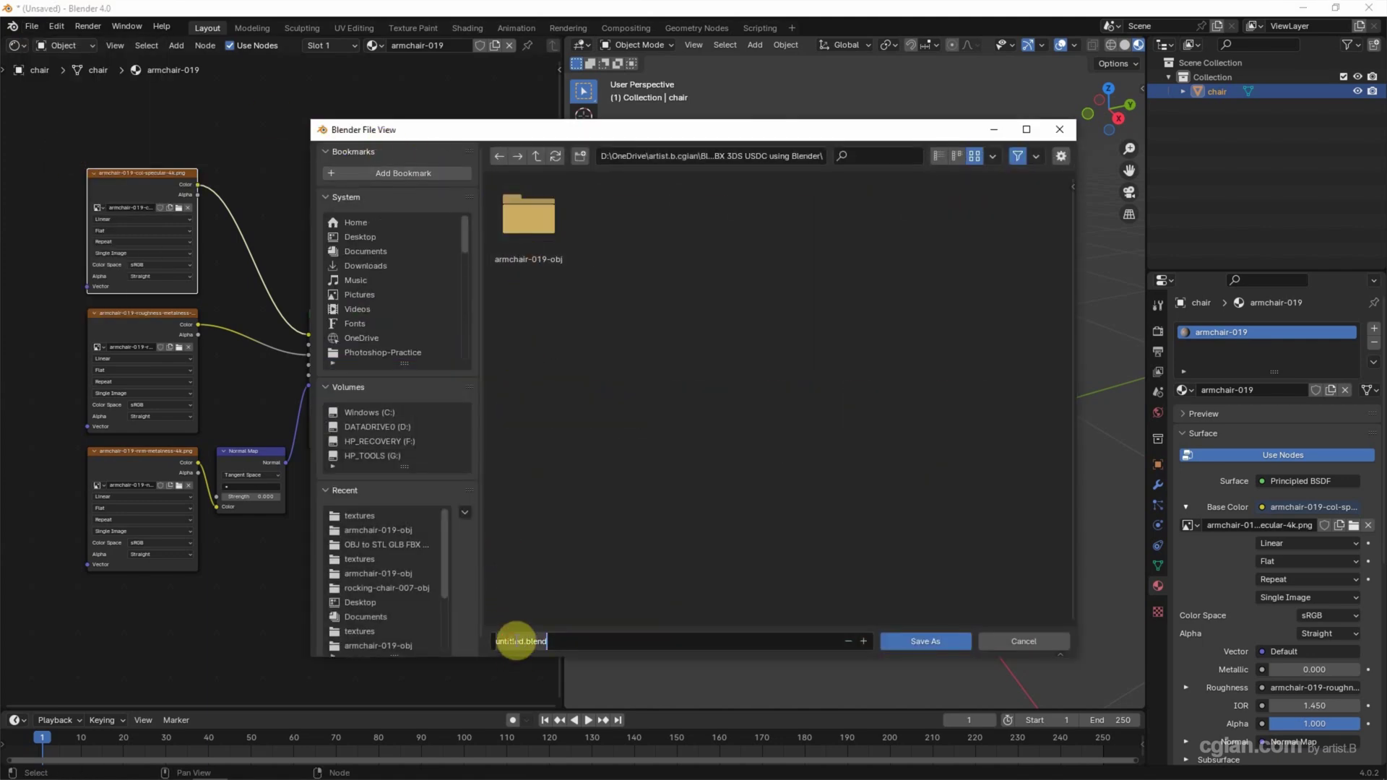
key("BackSpace")
key("BackSpace")
key("BackSpace")
key("BackSpace")
key("BackSpace")
key("BackSpace")
key("BackSpace")
key("BackSpace")
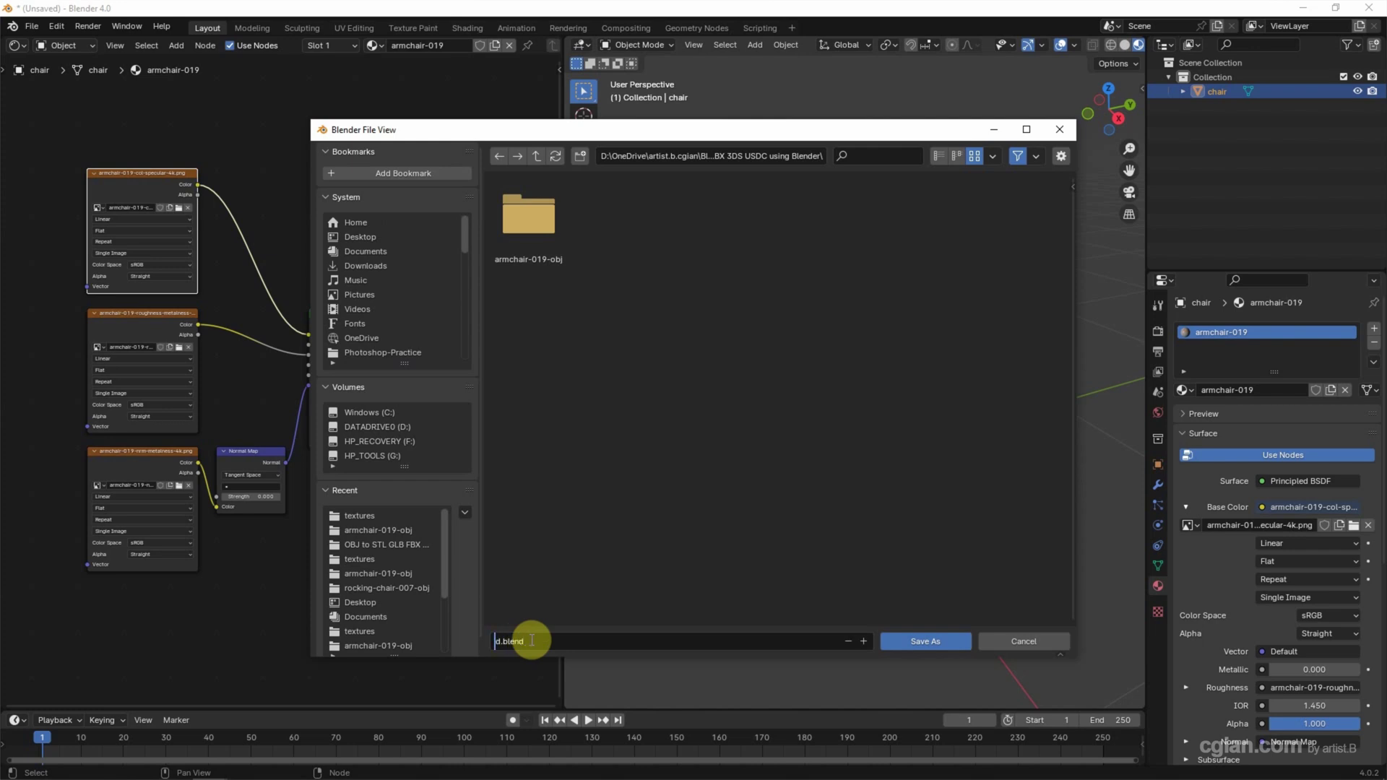
type("3D chair")
left_click(919, 643)
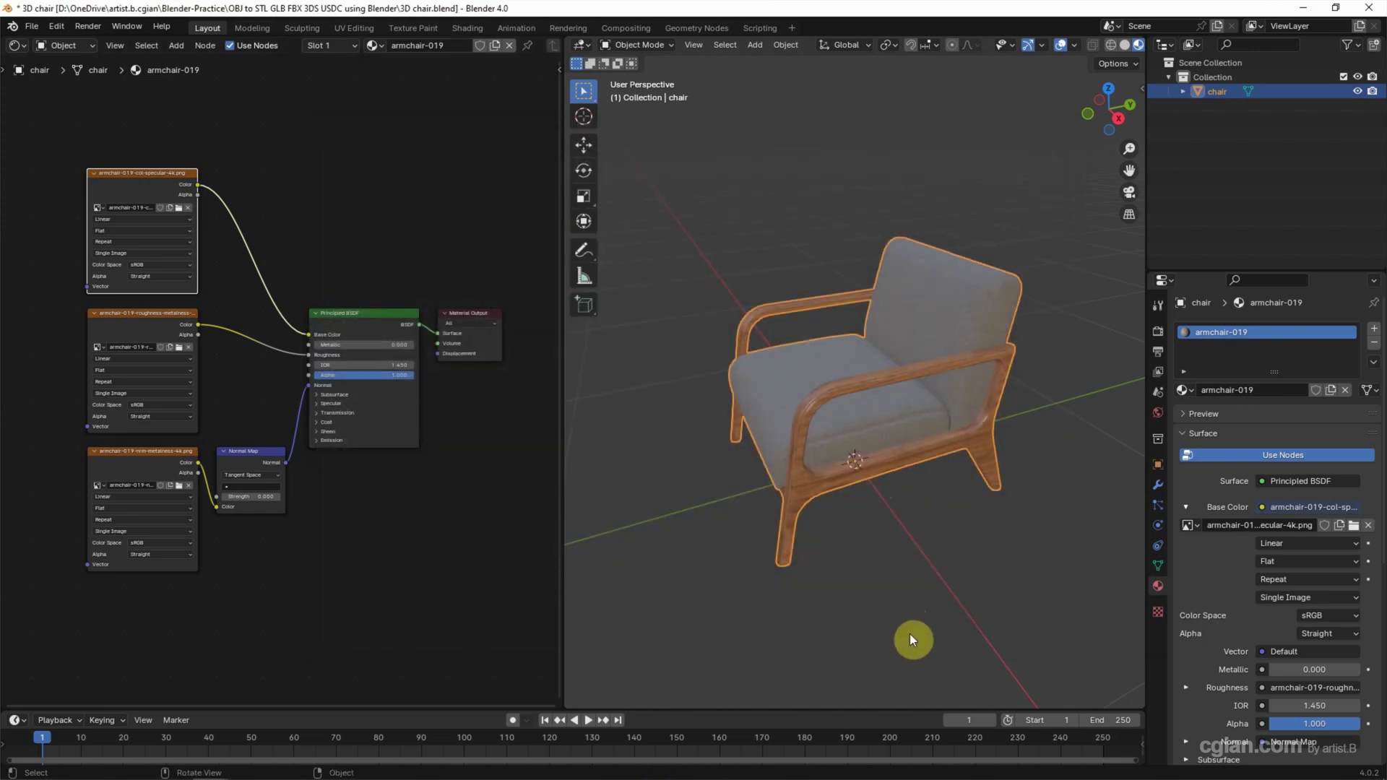
Step: Select the chair and export it to Collada as 3D chair.dae
left_click(854, 506)
left_click(821, 412)
left_click(32, 26)
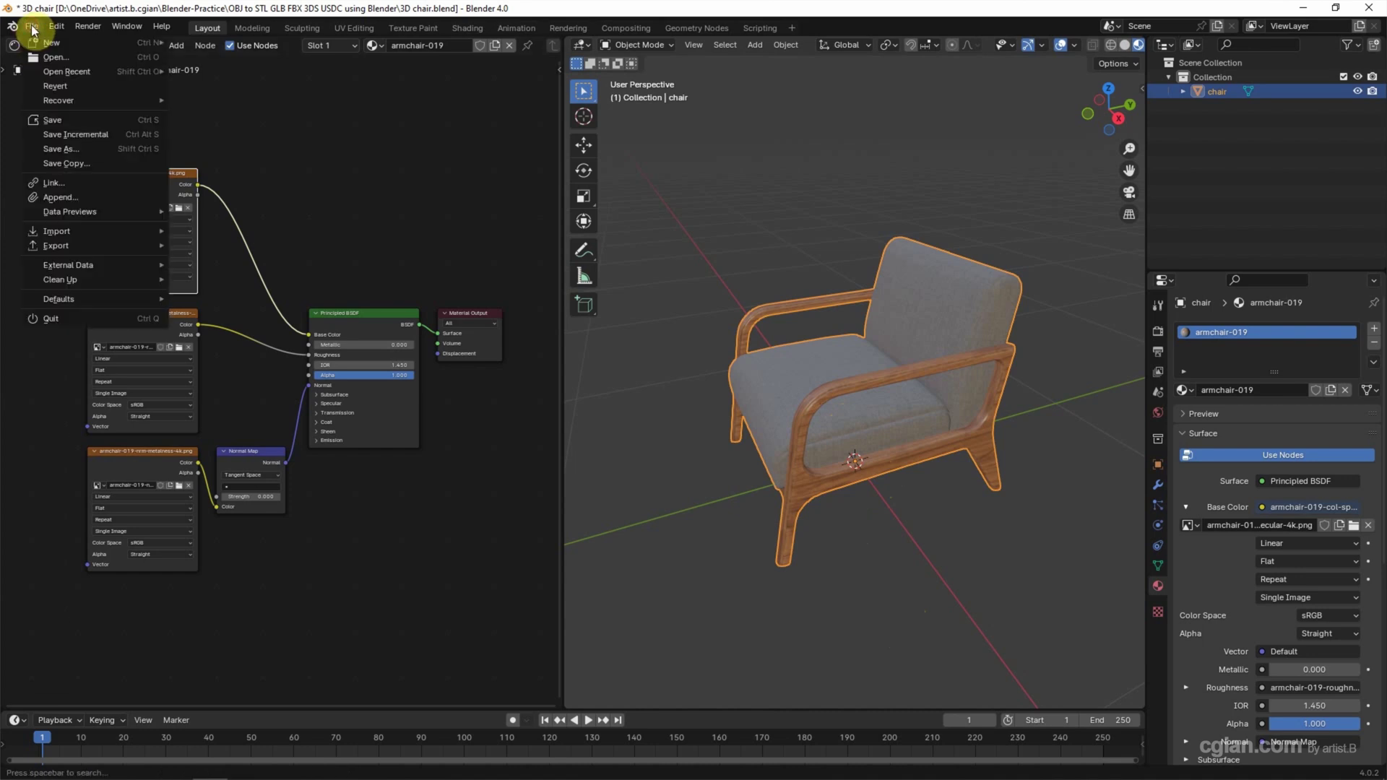
mouse_move(73, 244)
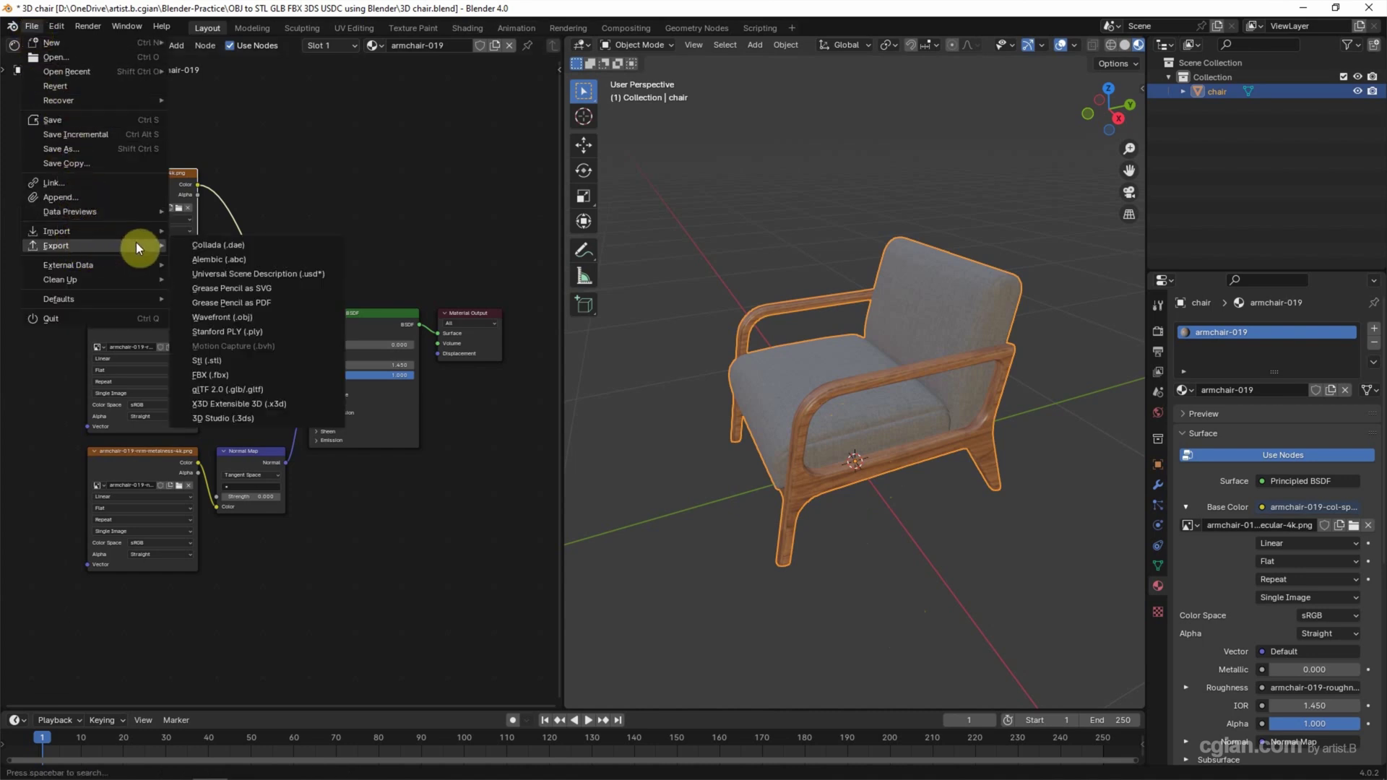
left_click(205, 247)
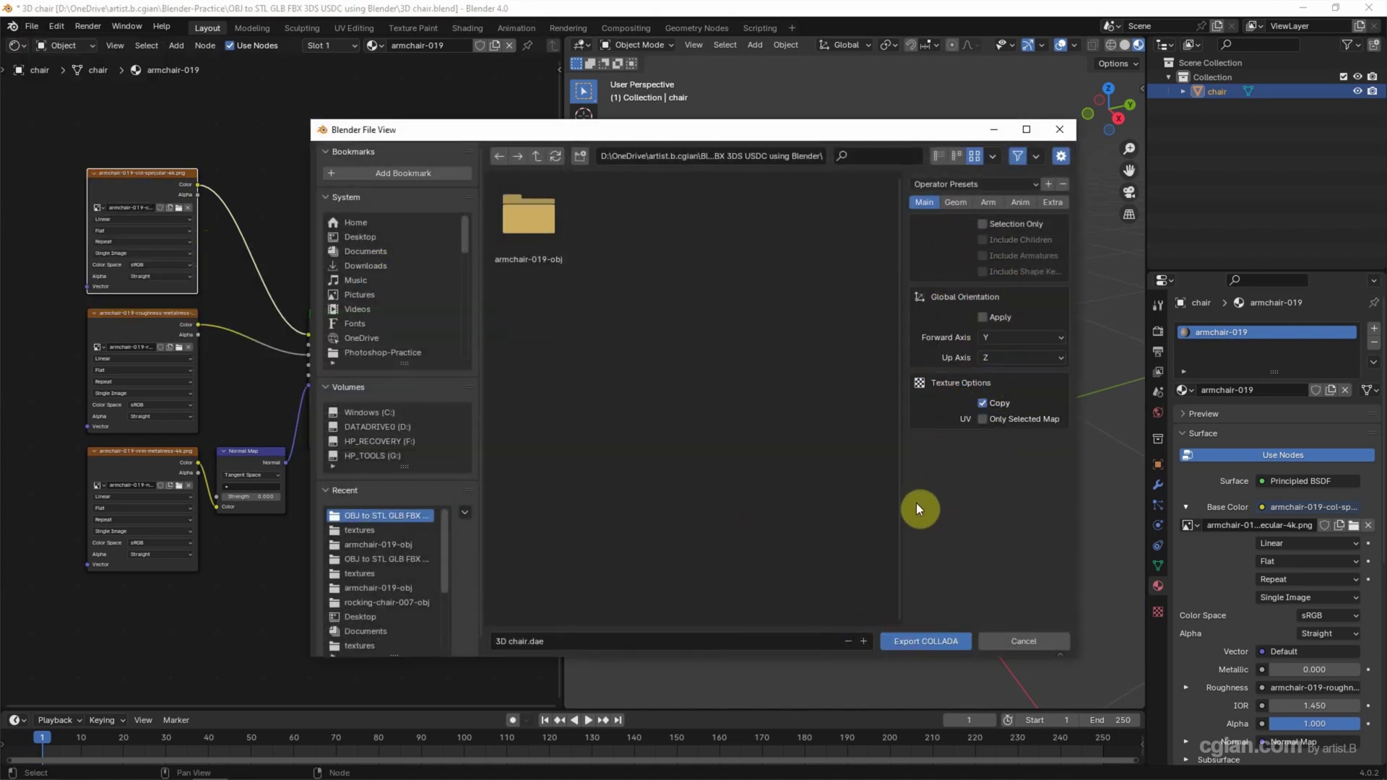
left_click(930, 641)
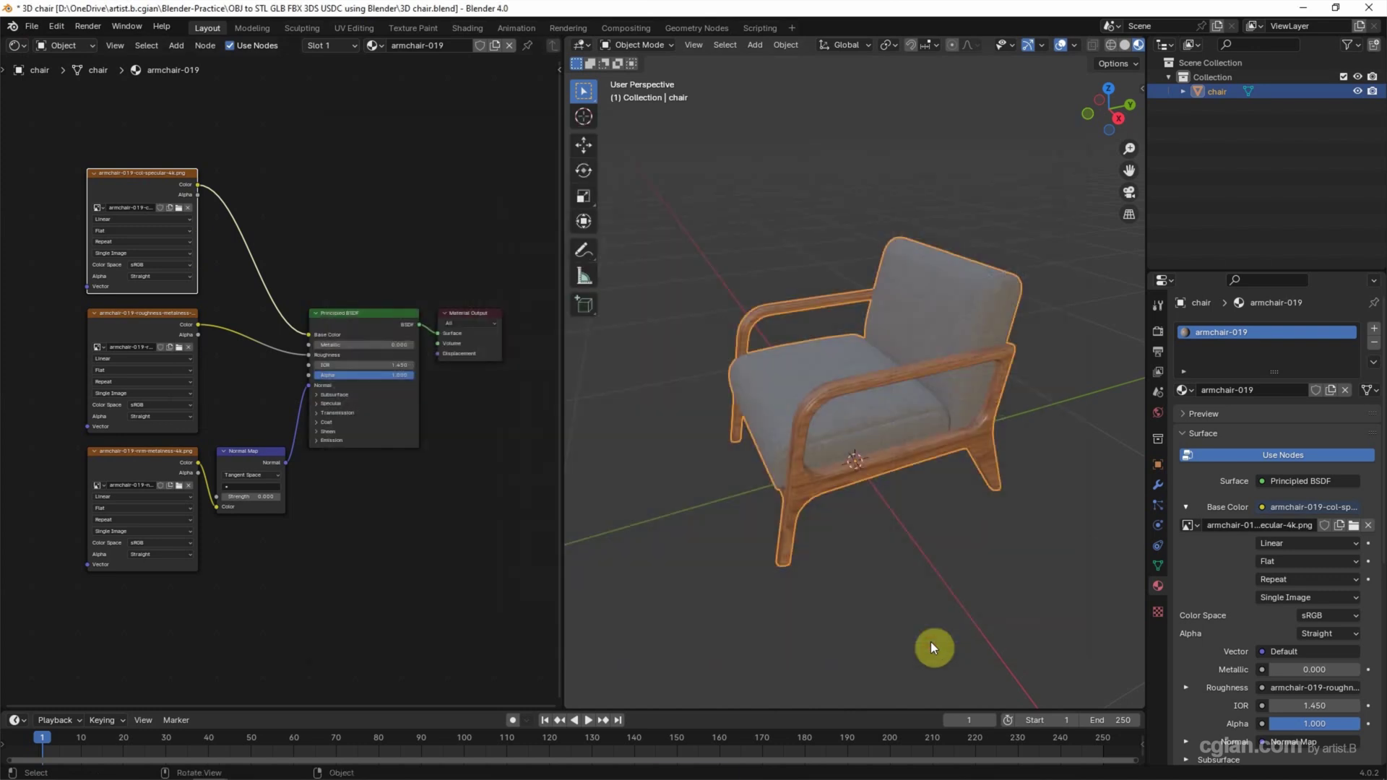
Step: Export the chair in Alembic (.abc) format
left_click(32, 26)
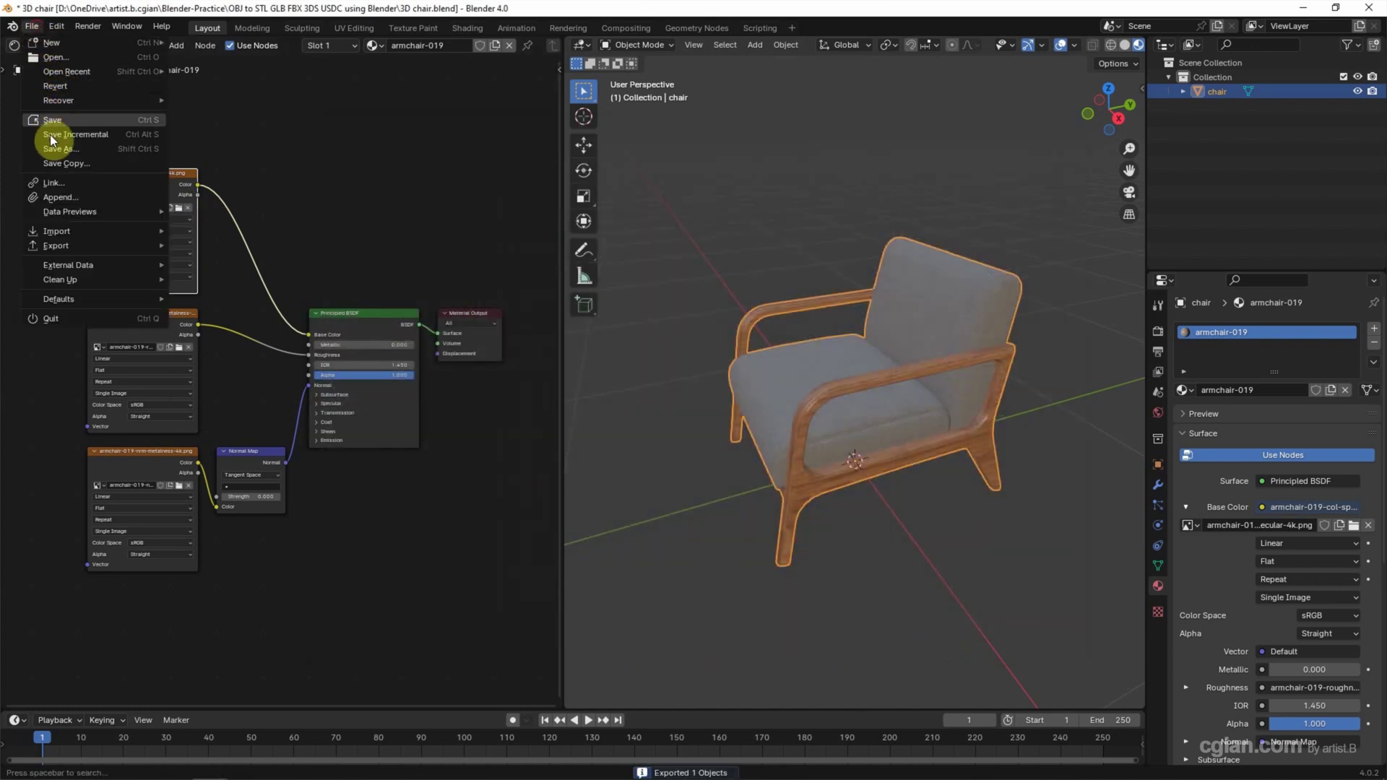
mouse_move(55, 244)
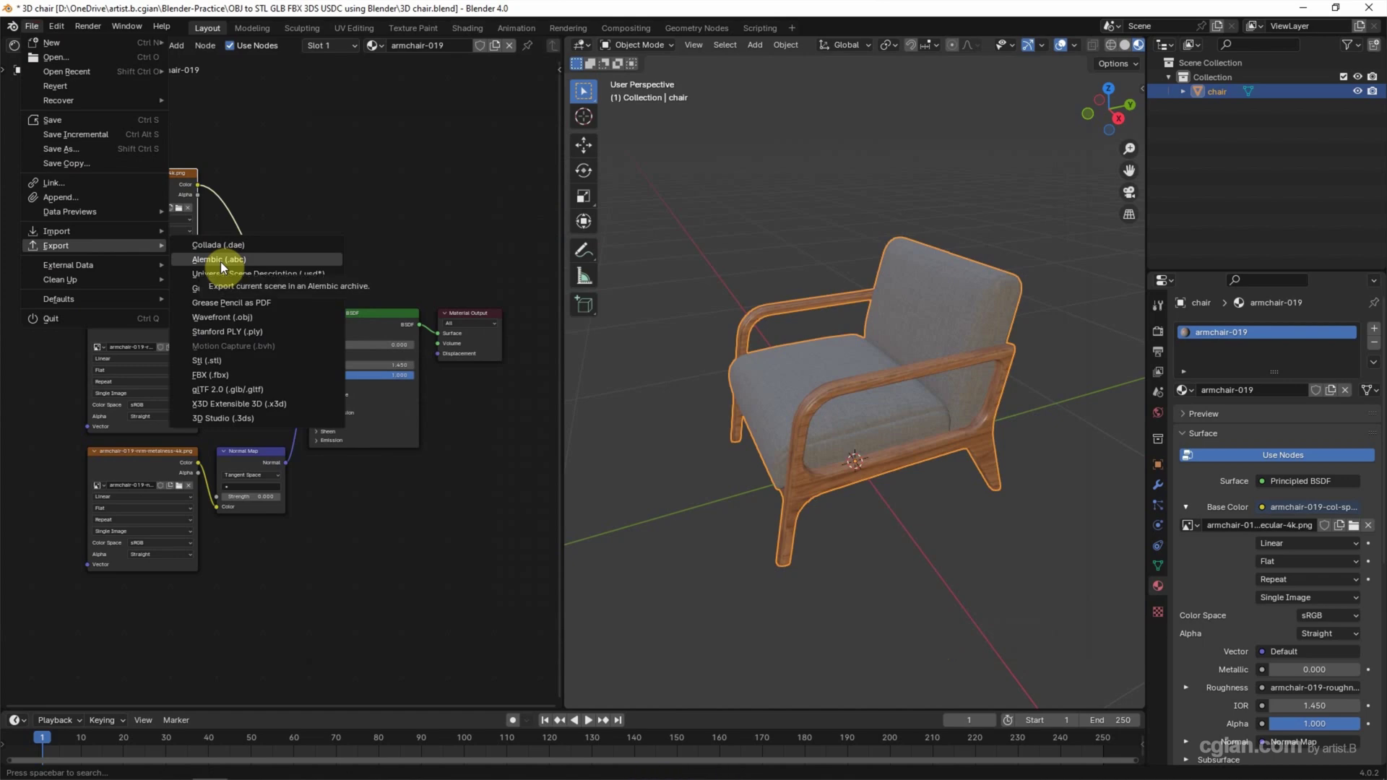
left_click(219, 261)
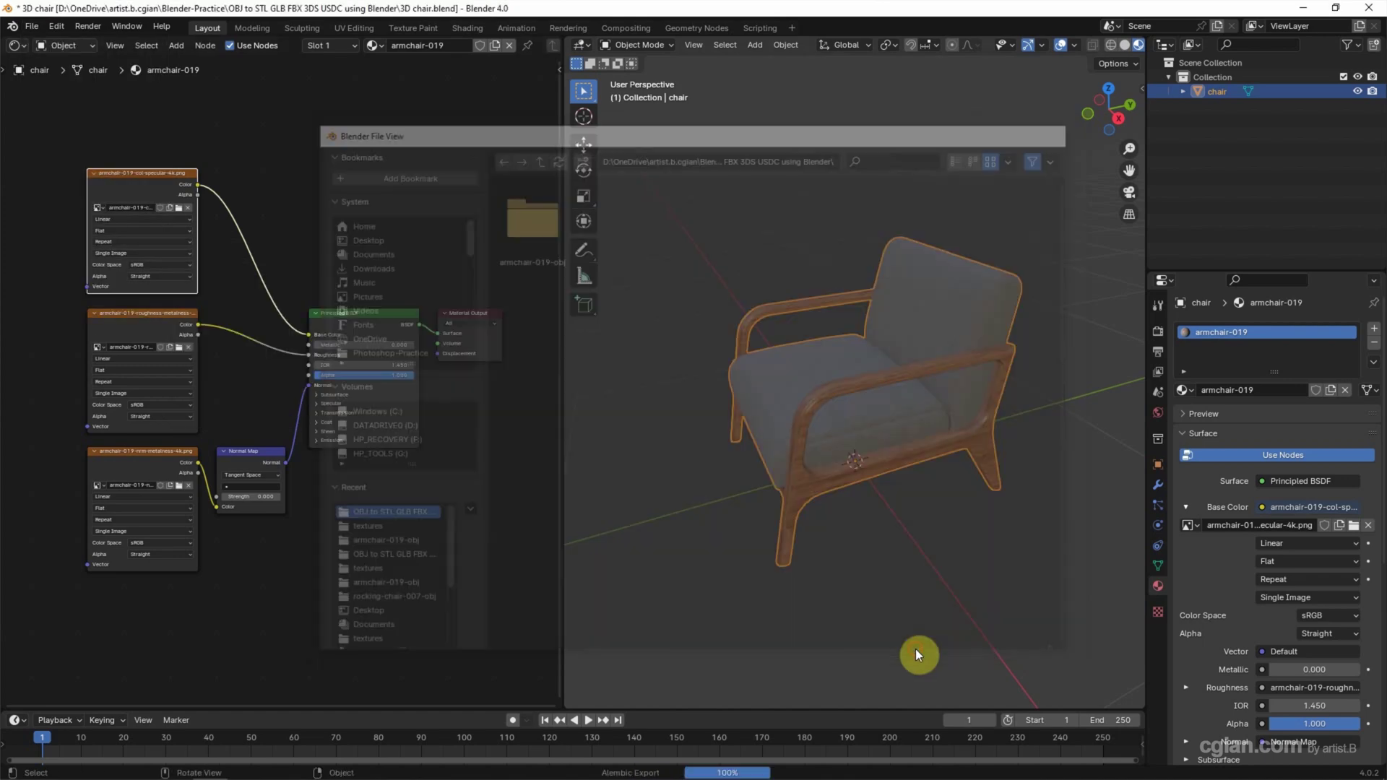
Step: Export the chair in USD format as 3D chair.usdc
left_click(32, 26)
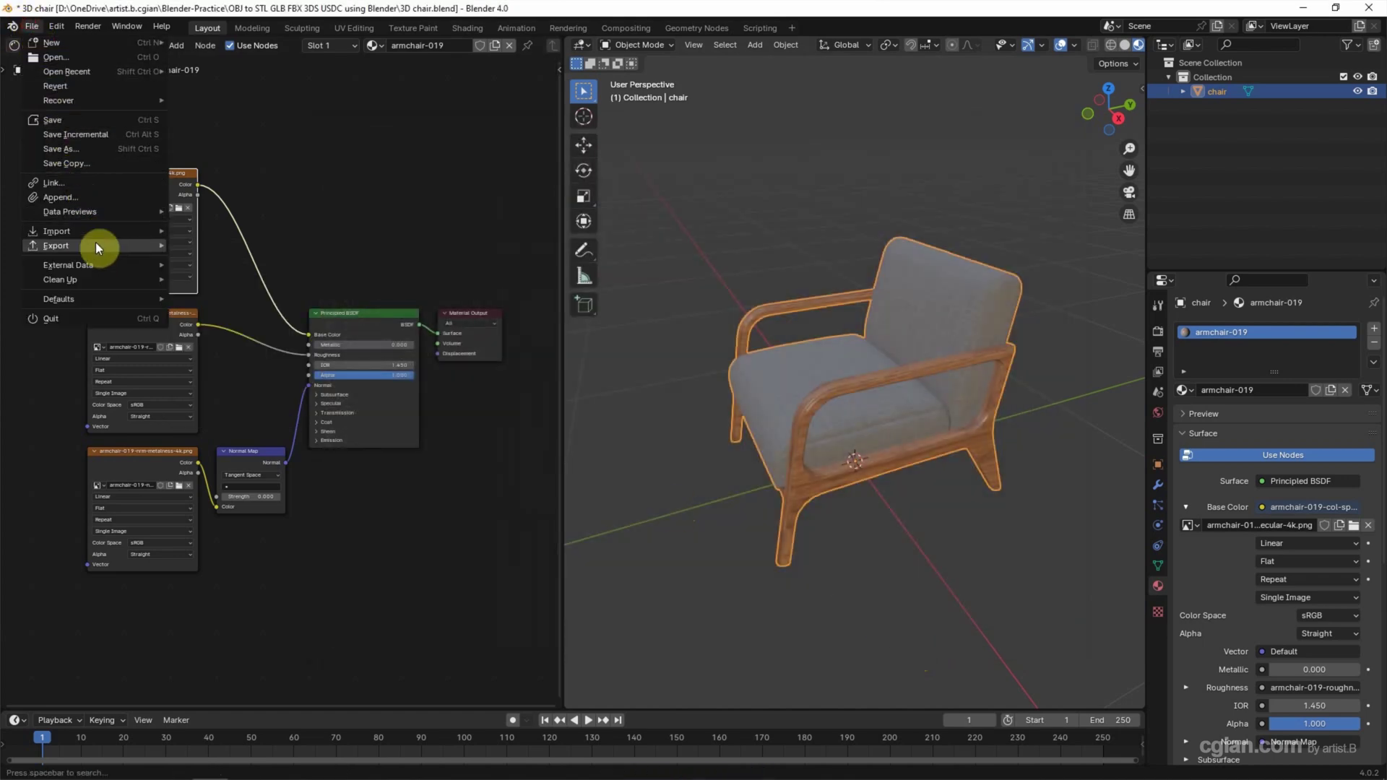
mouse_move(97, 246)
left_click(237, 271)
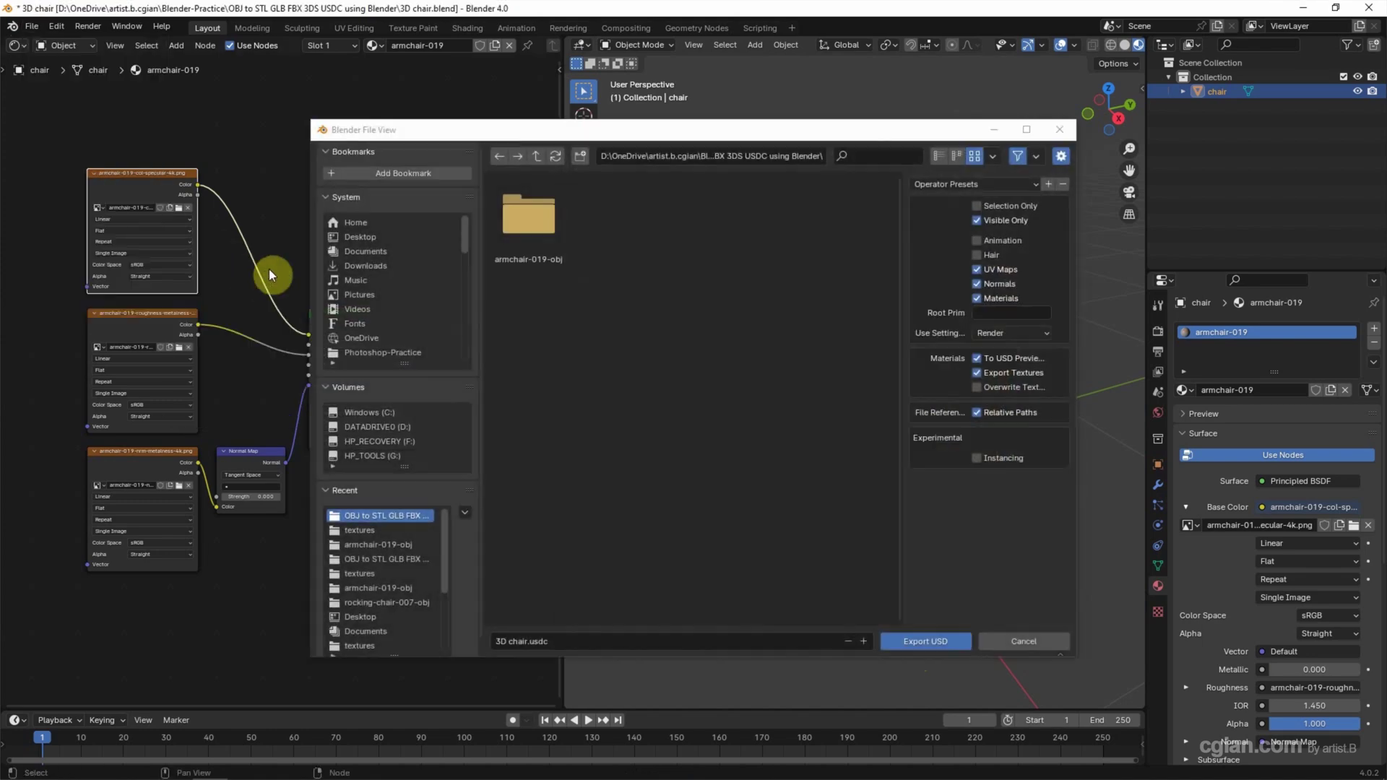
left_click(910, 642)
Step: Export the chair as an STL file, 3D chair.stl
left_click(31, 26)
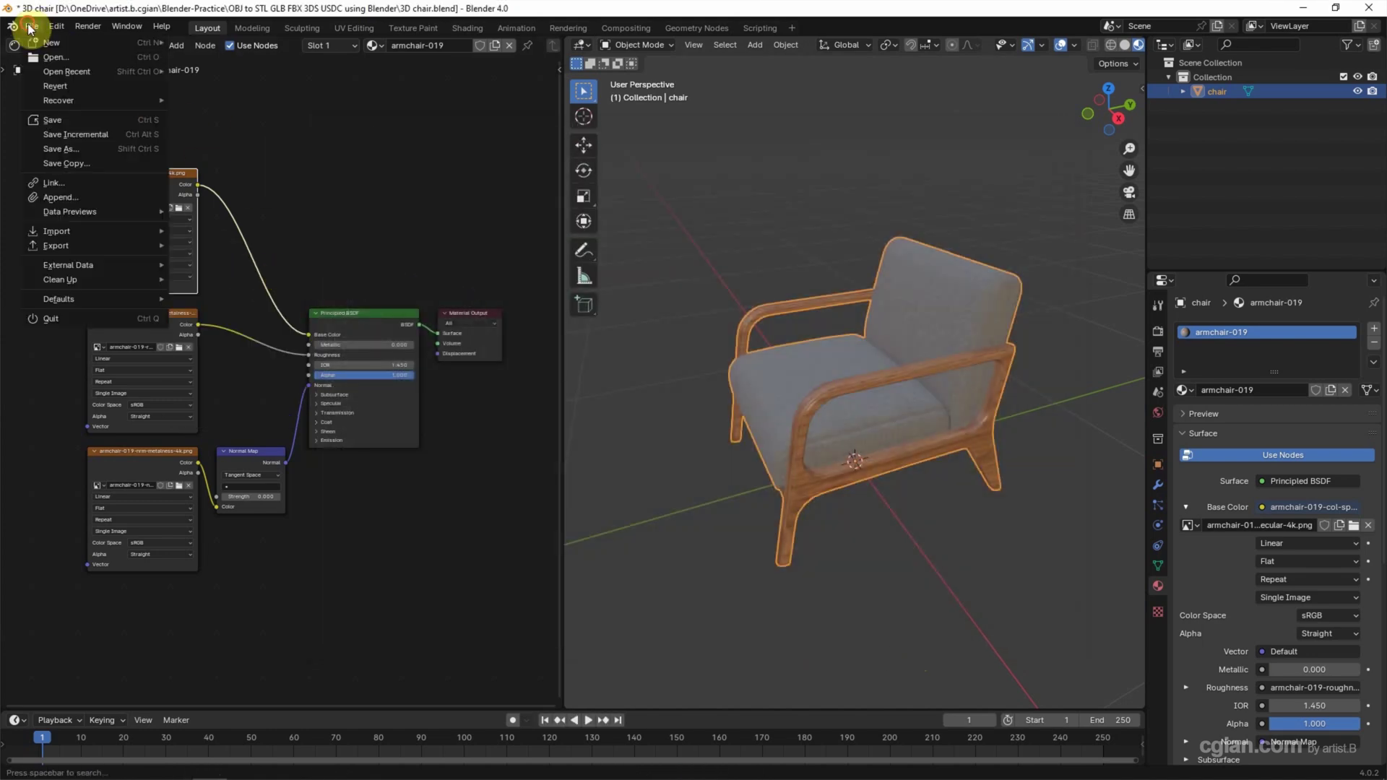
mouse_move(67, 244)
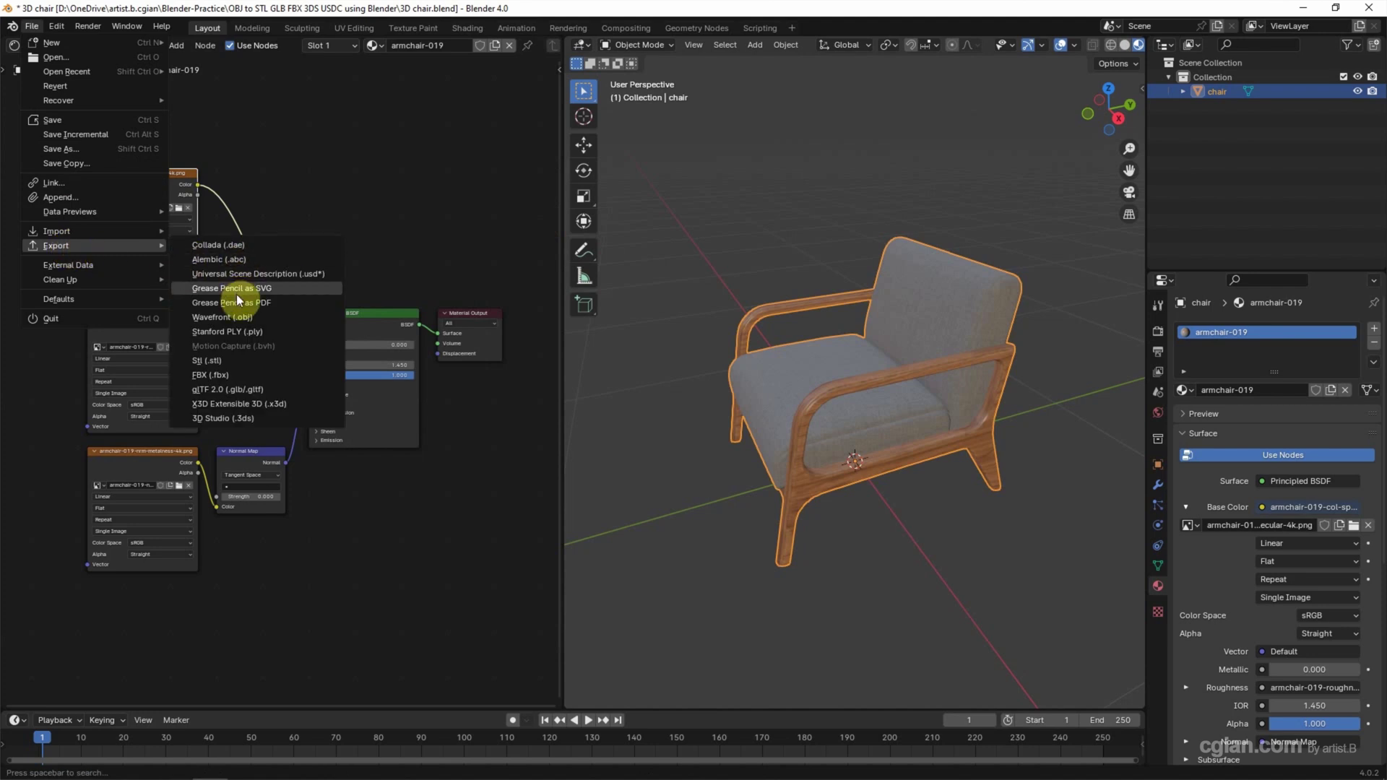
left_click(231, 361)
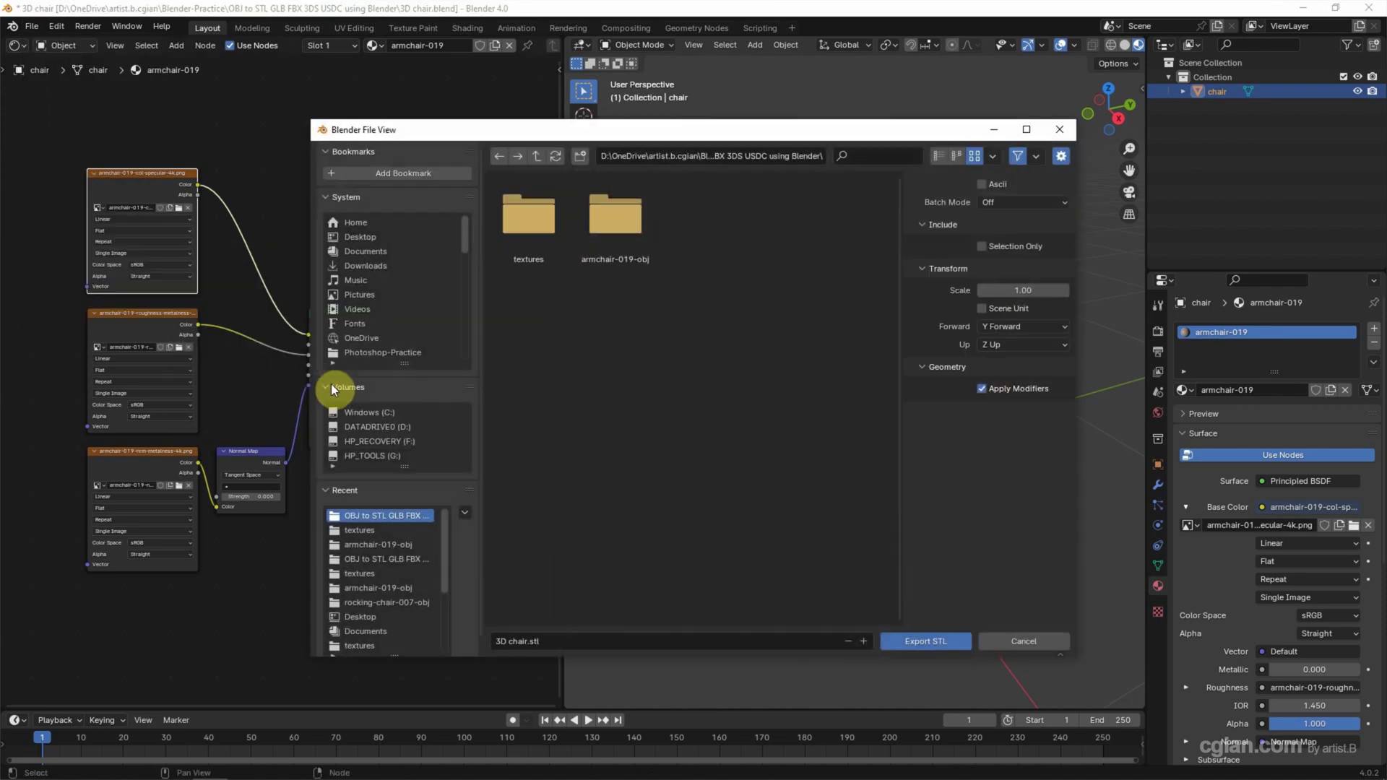
left_click(898, 641)
left_click(31, 26)
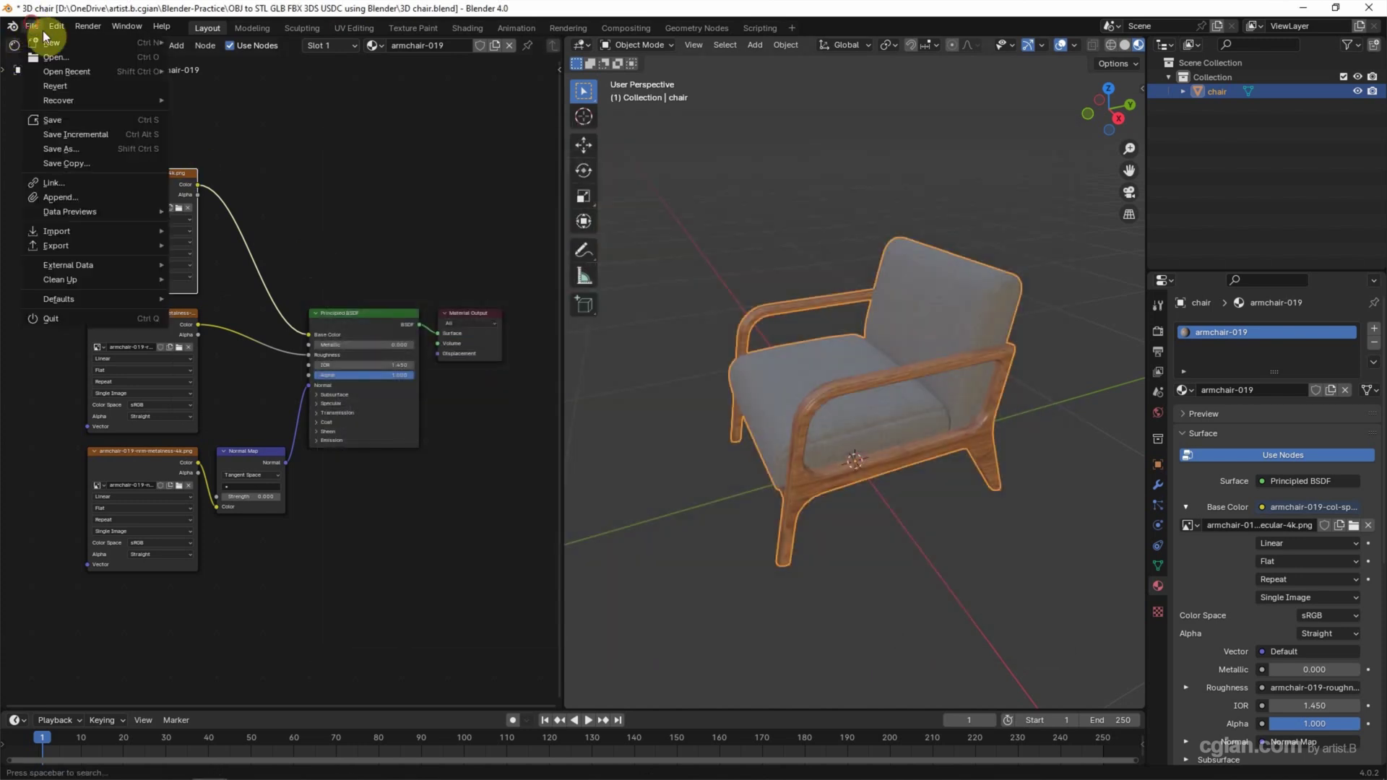
mouse_move(57, 26)
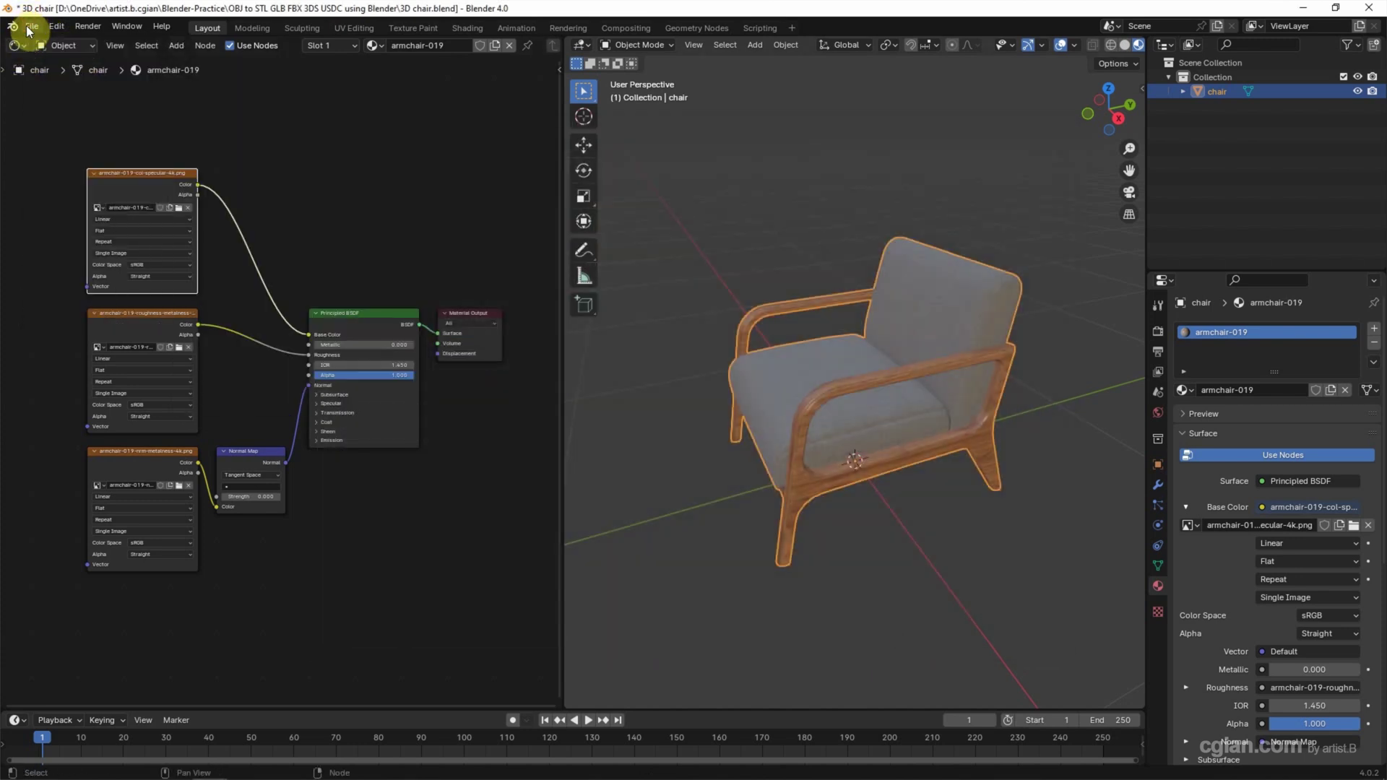
left_click(29, 28)
mouse_move(64, 247)
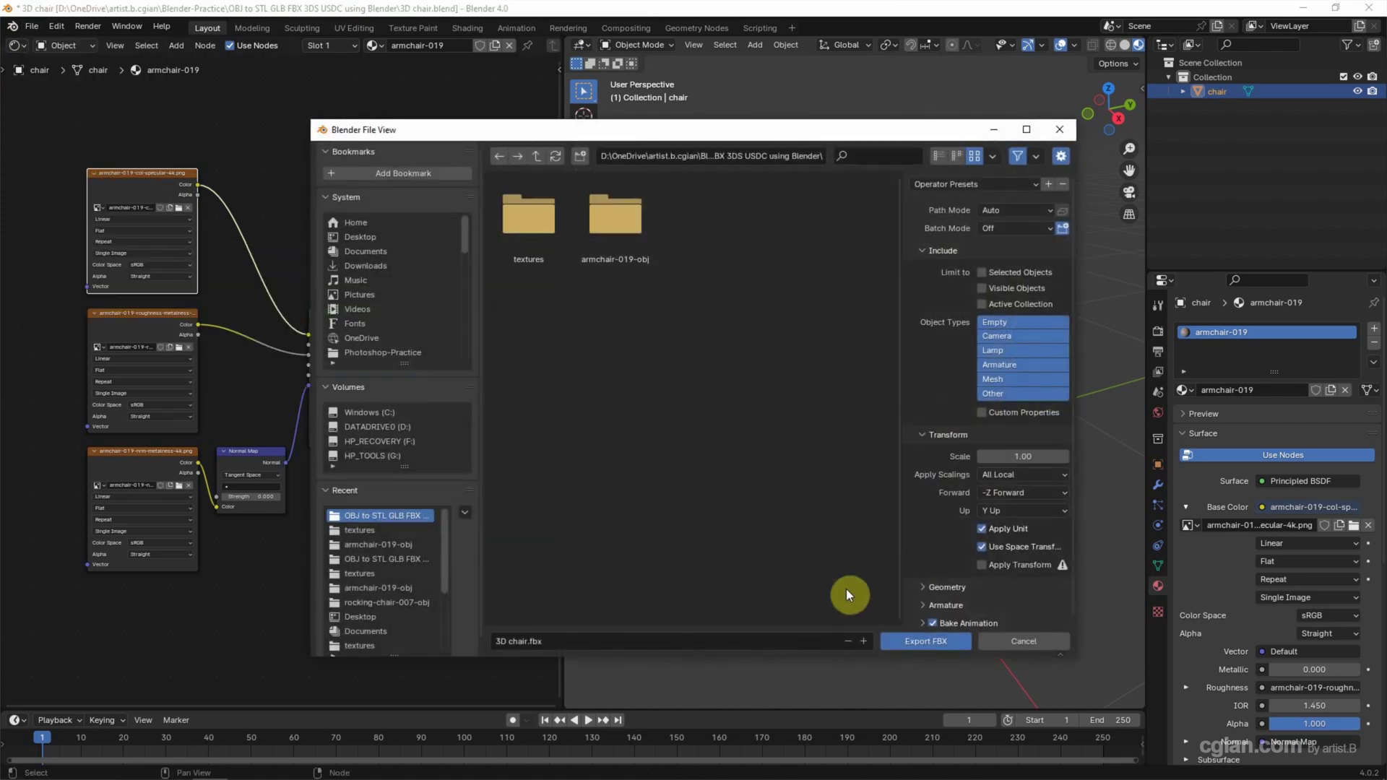
Step: Complete the FBX export and export the chair as binary glTF 3D chair.glb
left_click(899, 640)
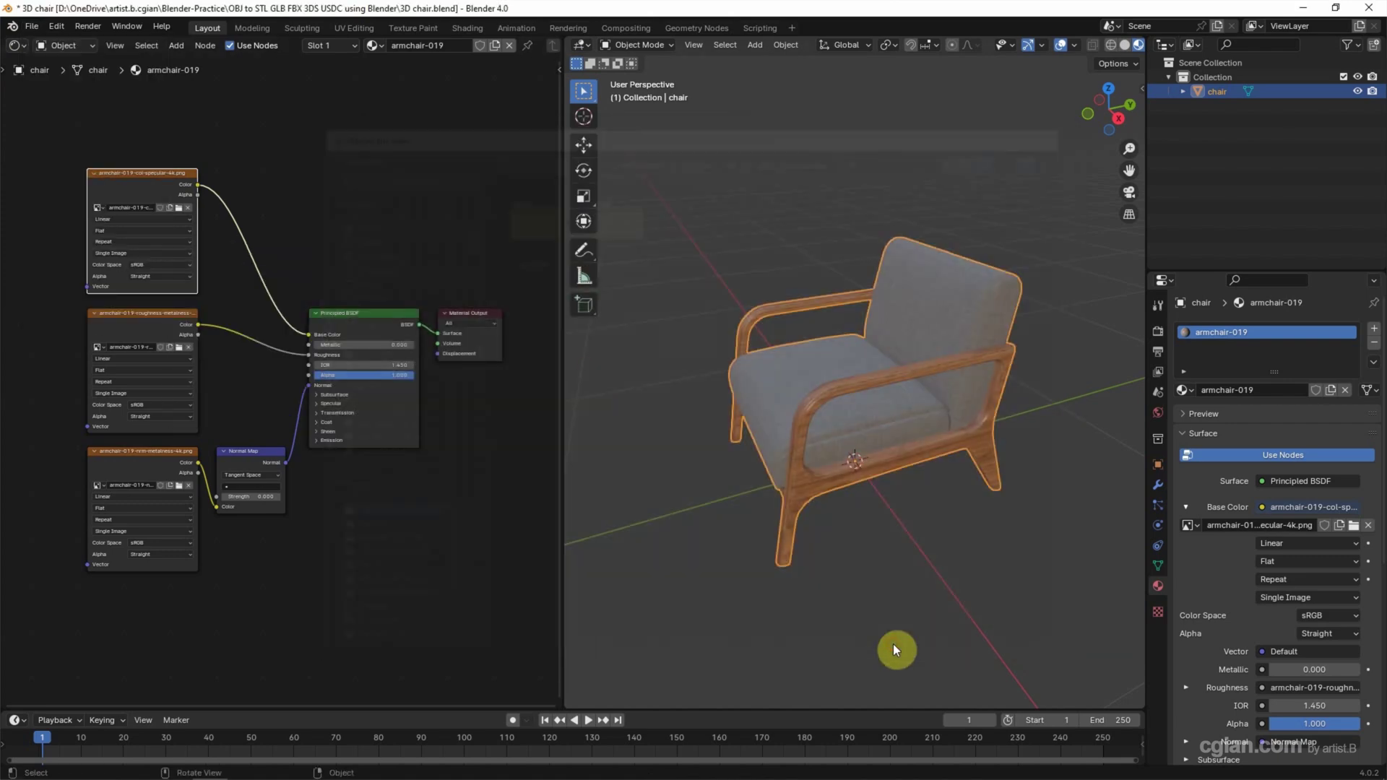
left_click(32, 26)
mouse_move(63, 246)
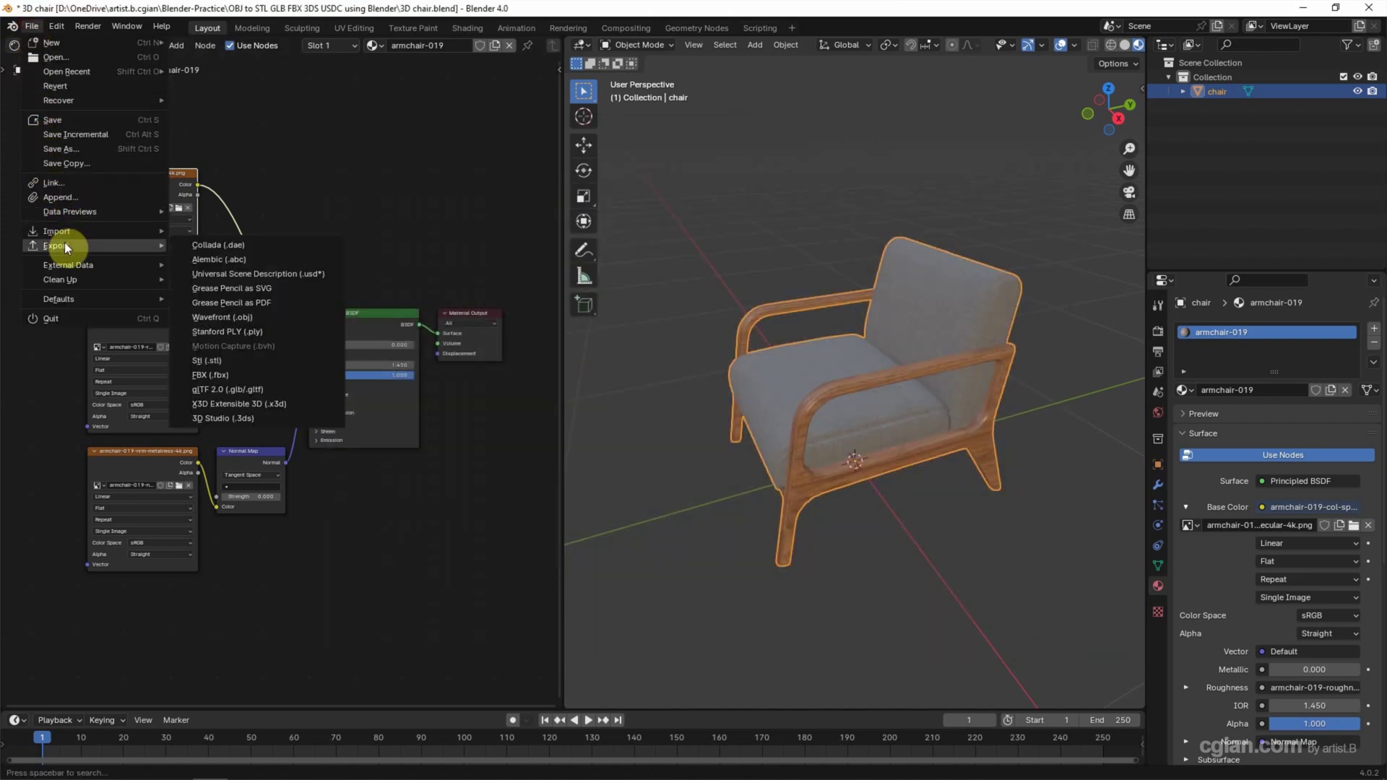
left_click(228, 389)
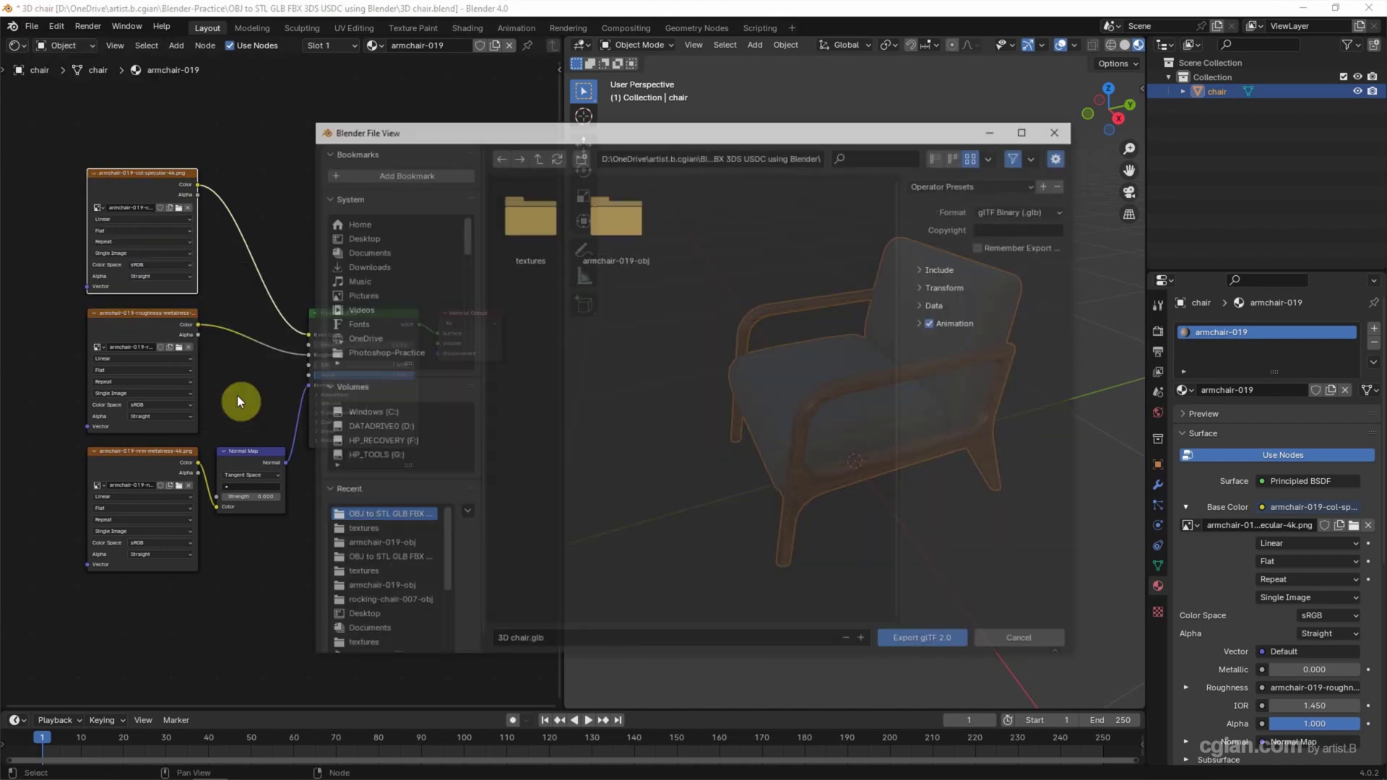
left_click(890, 637)
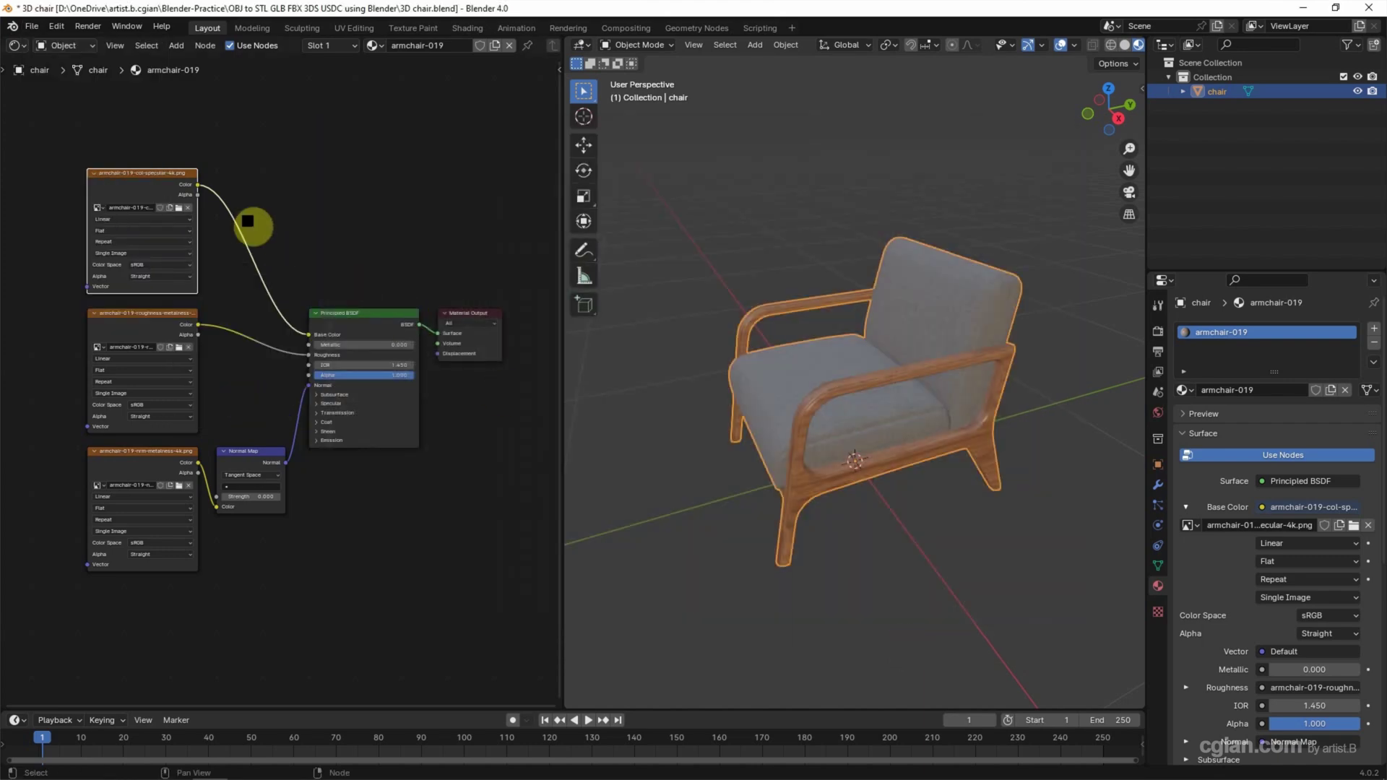
Step: Export the chair as a 3DS file
left_click(33, 26)
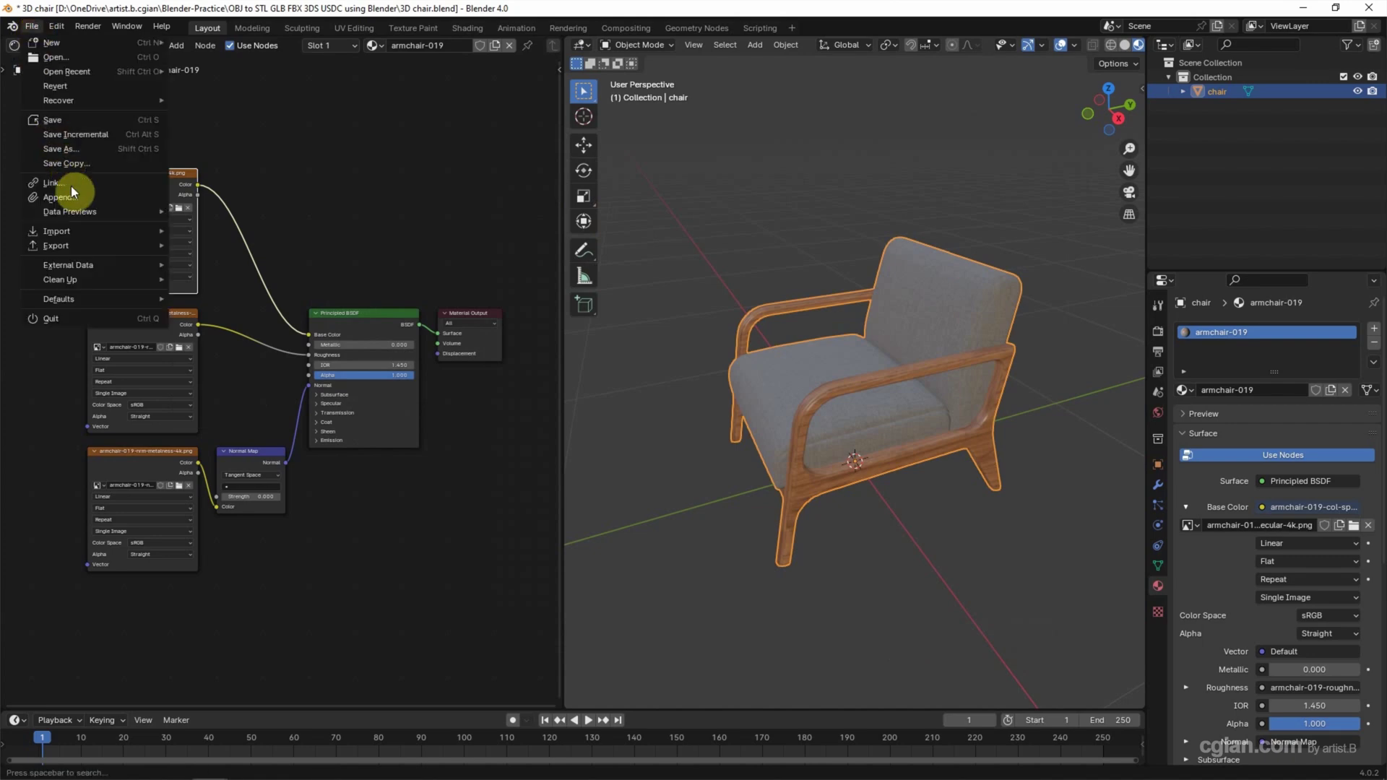
left_click(249, 413)
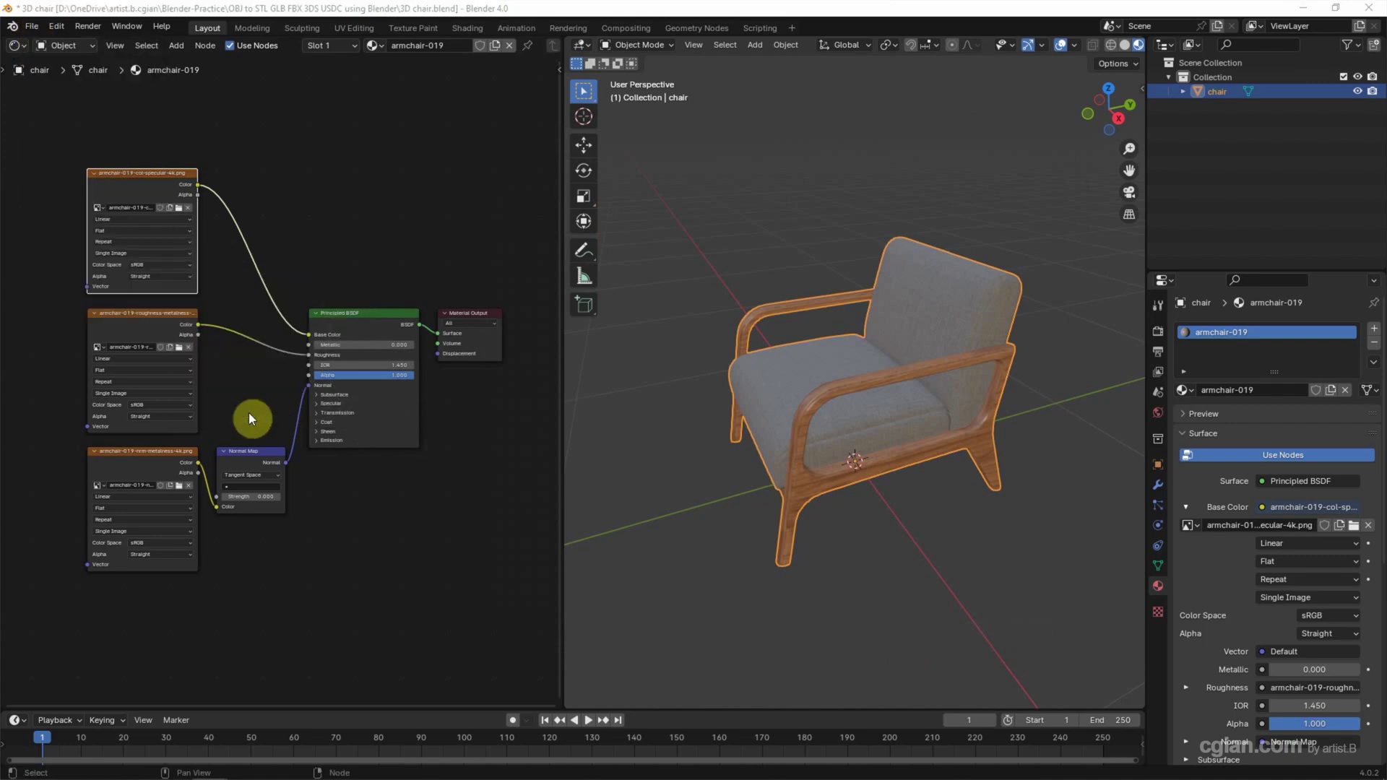
left_click(907, 636)
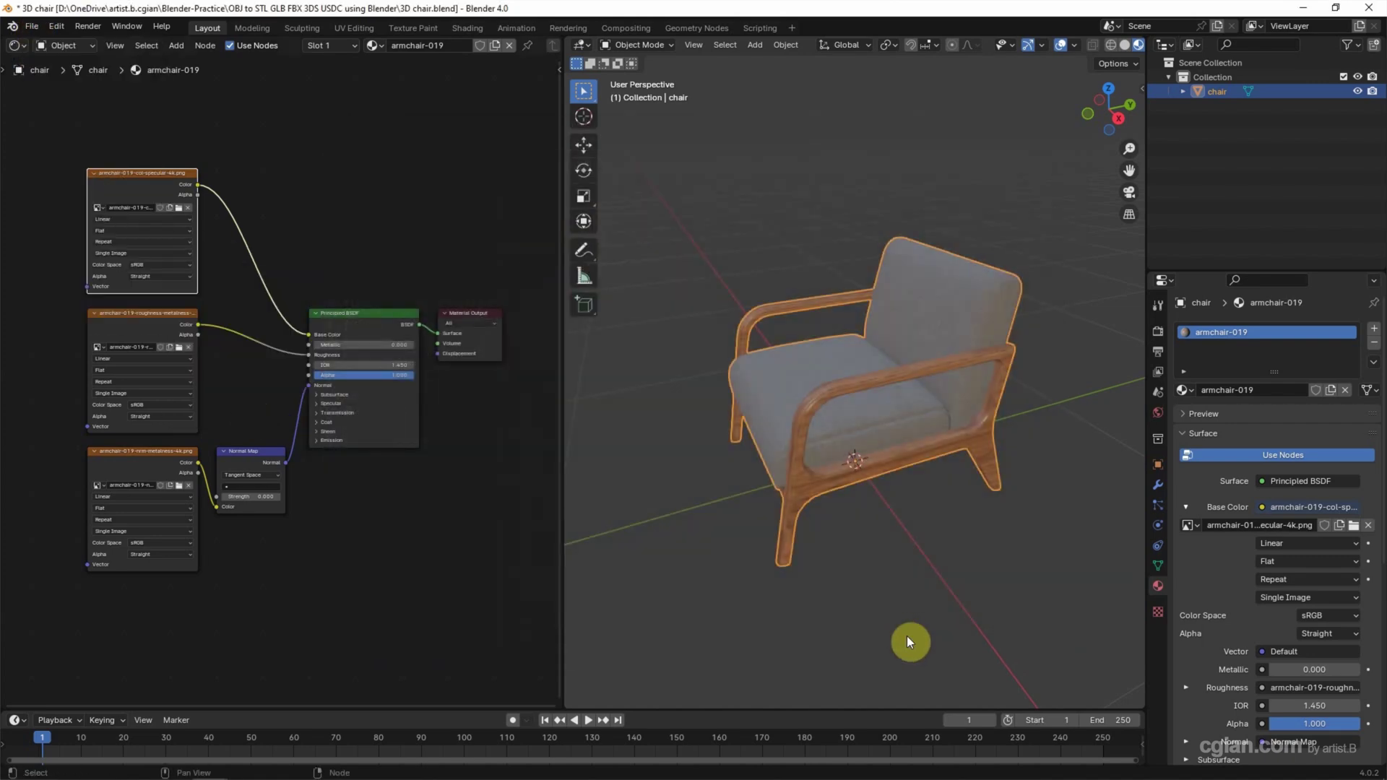
mouse_move(90, 775)
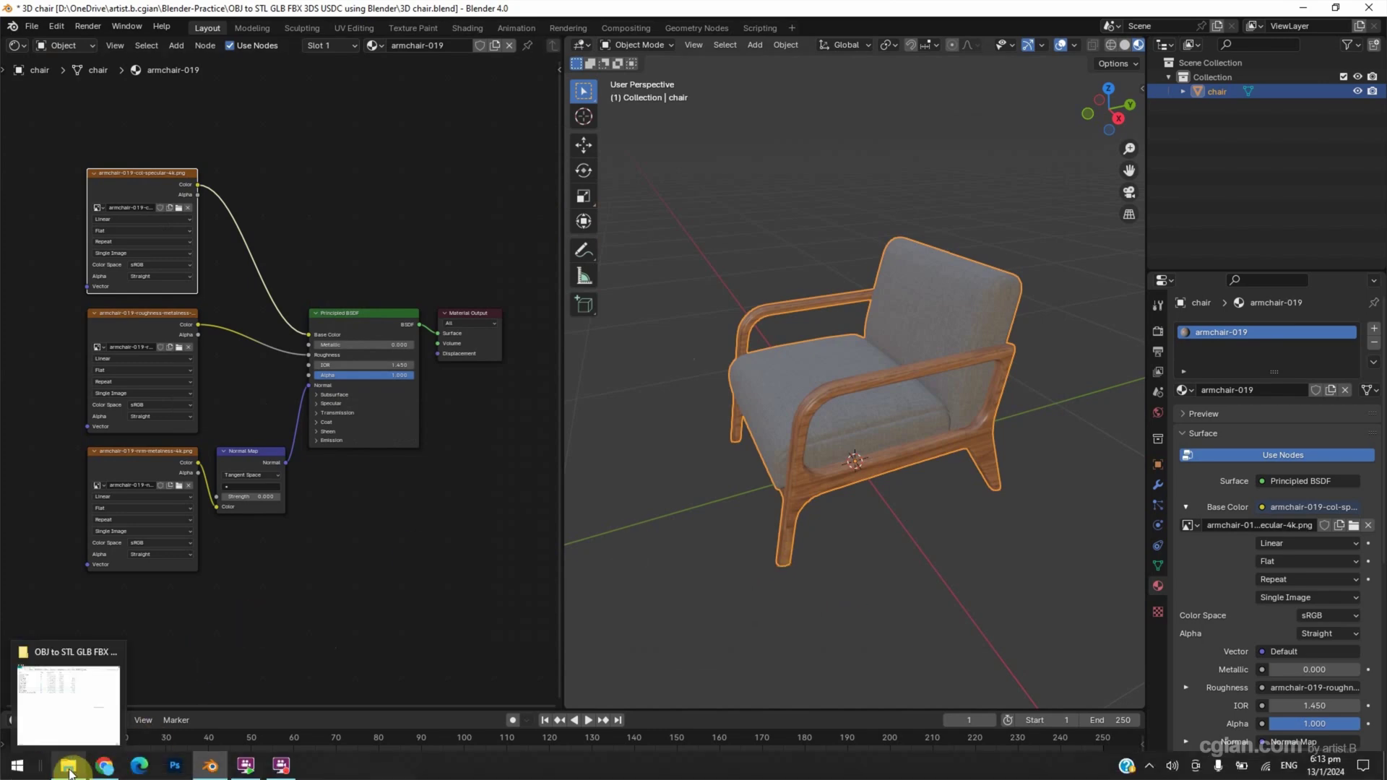
Step: Bring up the project folder in File Explorer, preview 3D chair.stl, then select 3D chair.glb
left_click(86, 654)
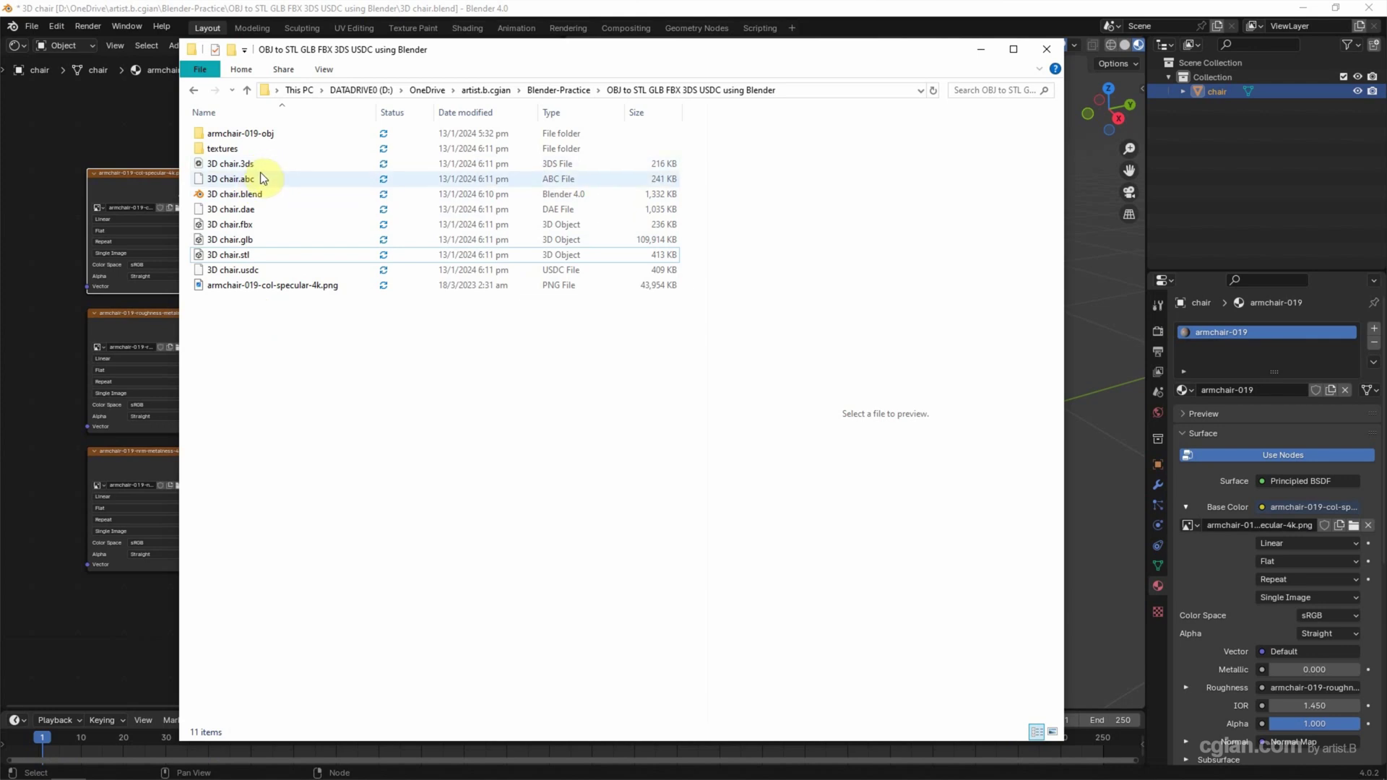
left_click(257, 254)
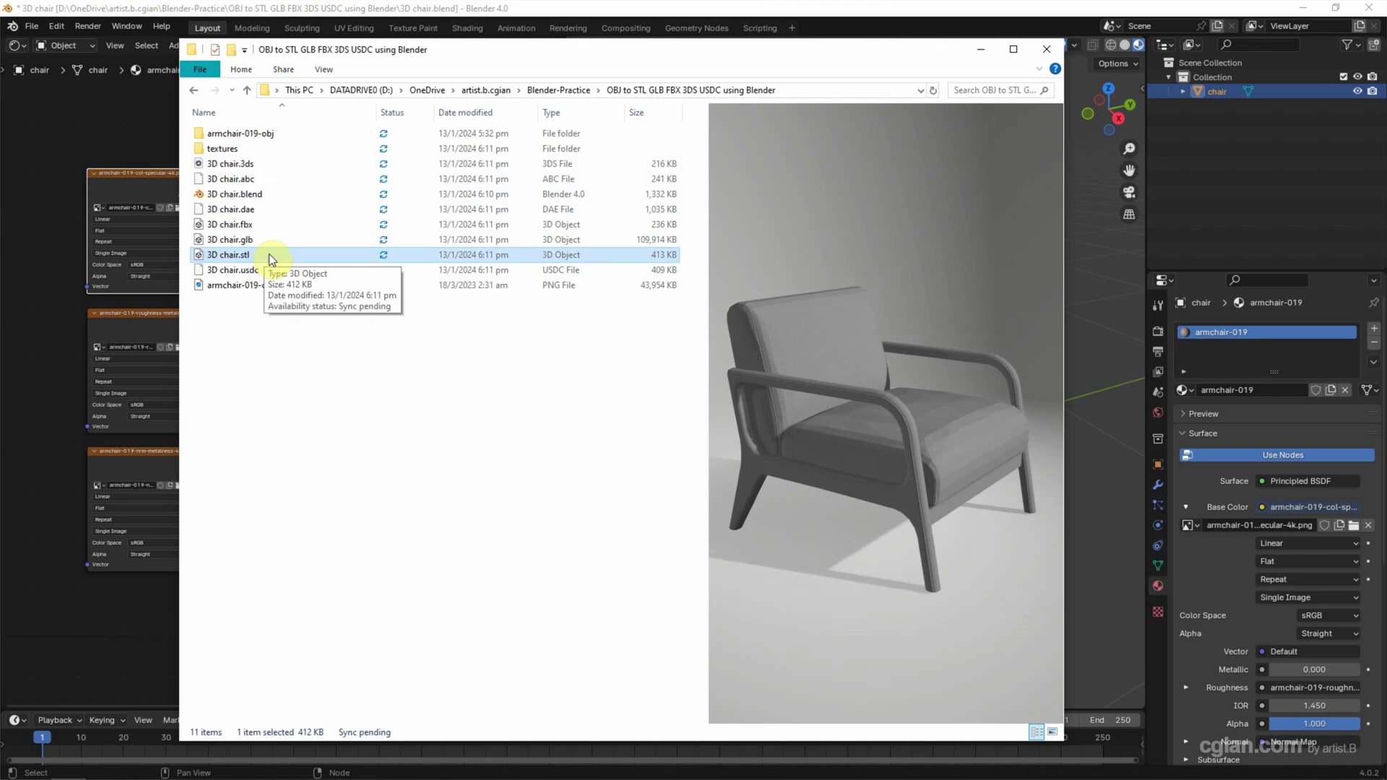
left_click(256, 241)
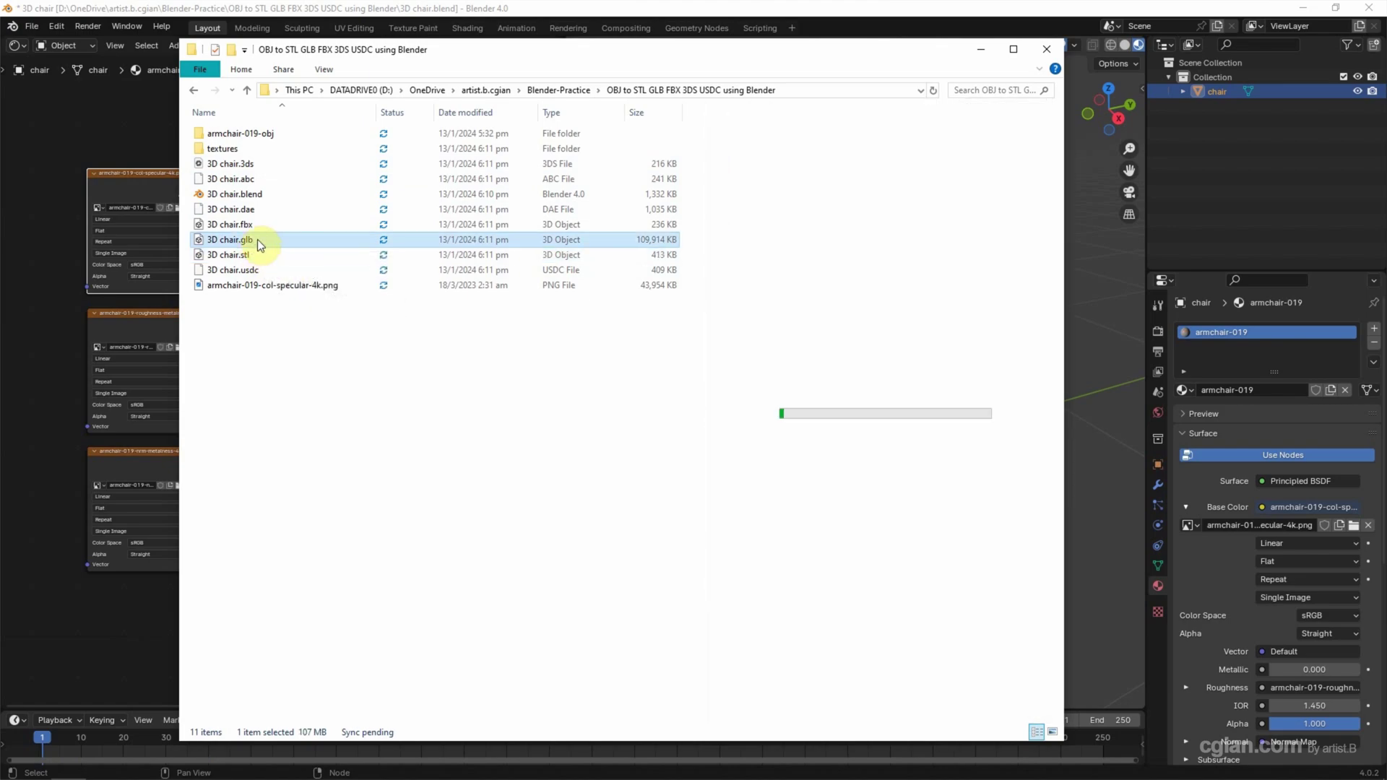
Step: Open 3D chair.glb in 3D Viewer to display the textured armchair
double_click(257, 240)
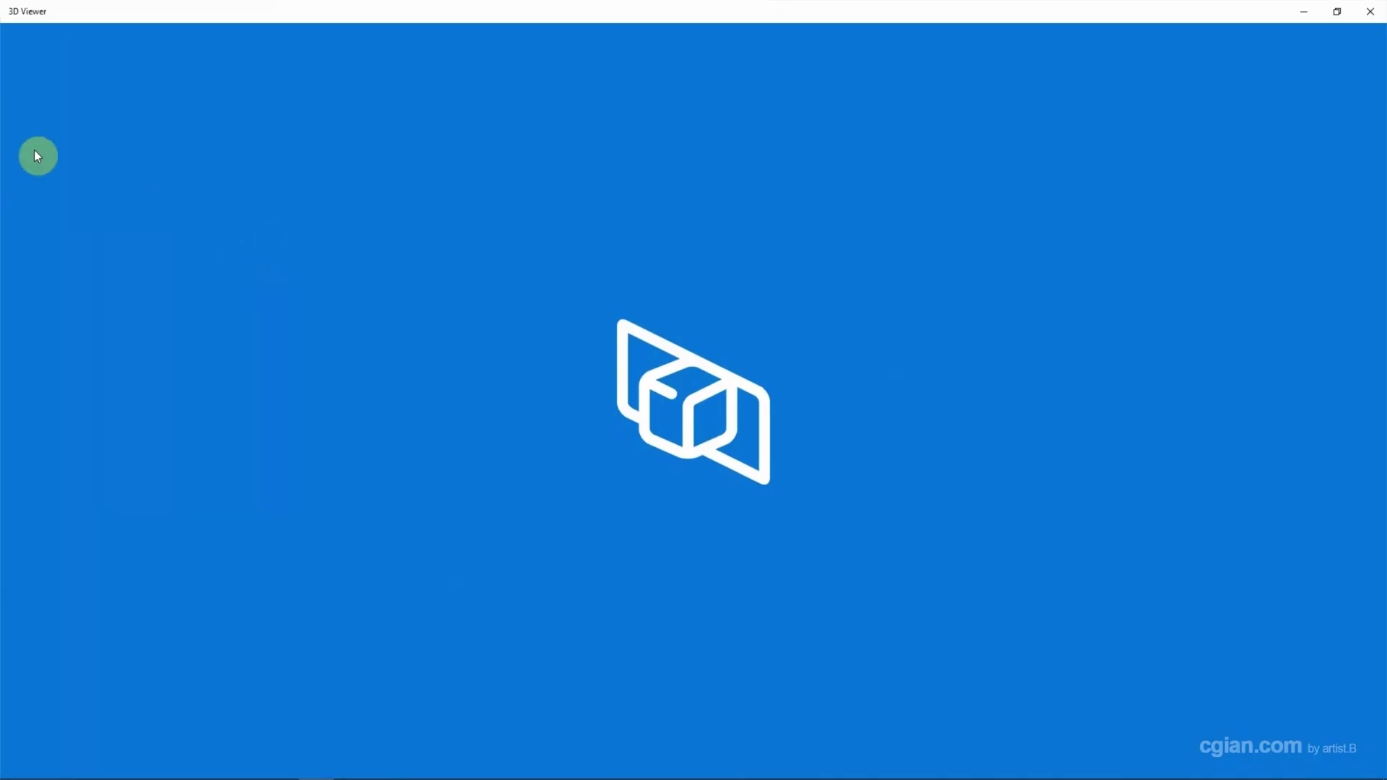